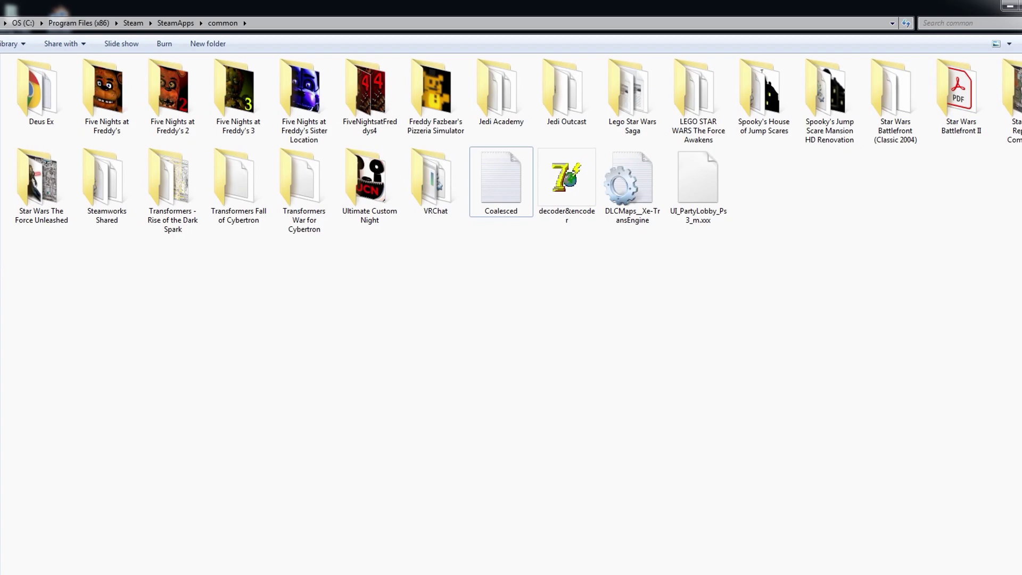
Step: Open the Coalesced text file from the Steam common folder in Notepad
mouse_move(505, 186)
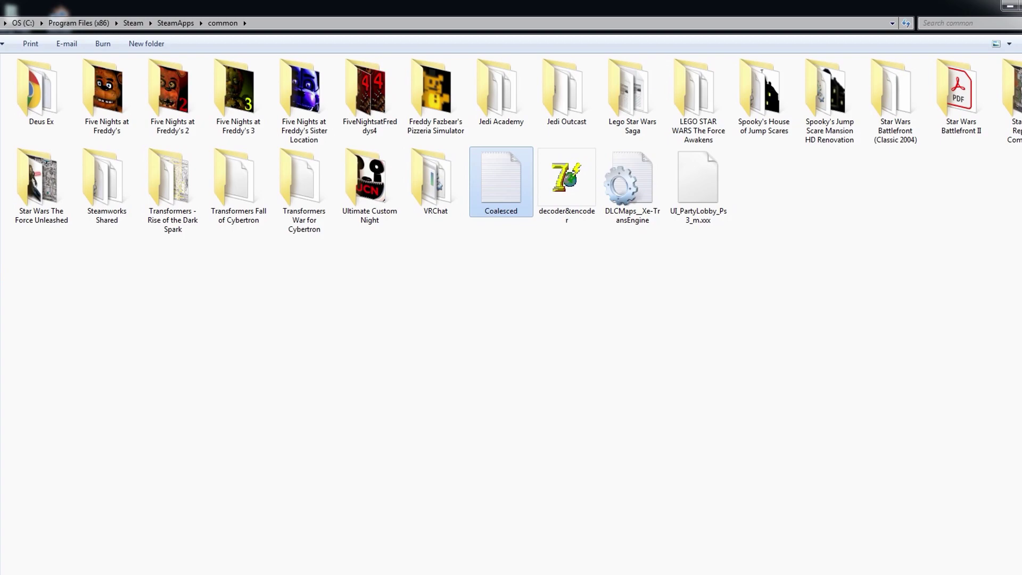
mouse_move(567, 186)
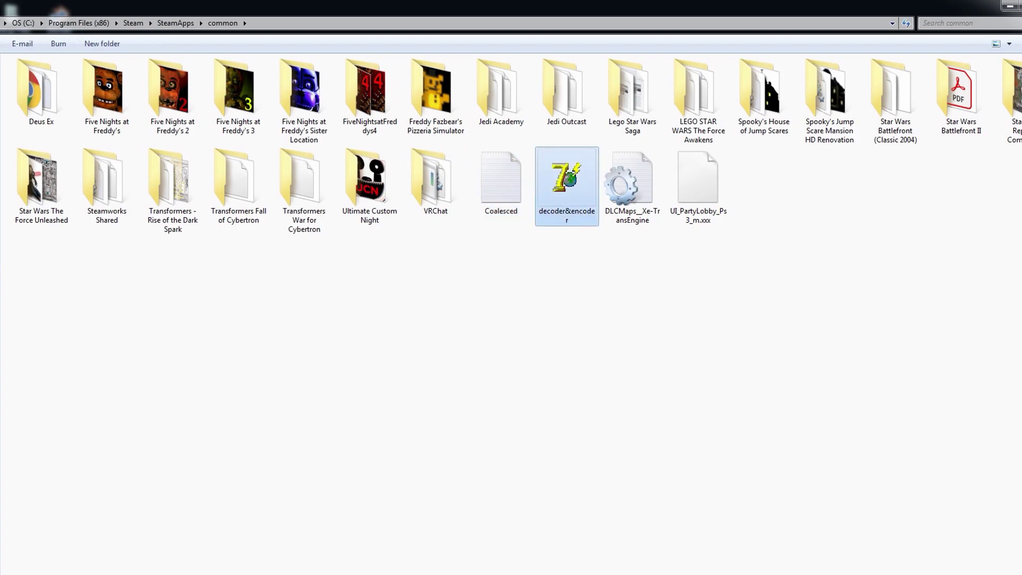
left_click(567, 298)
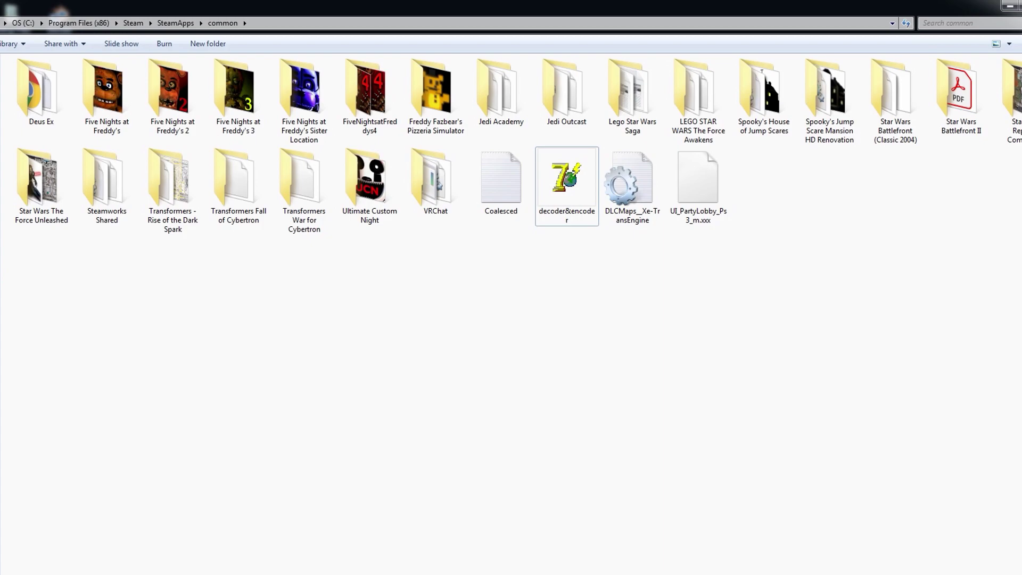
left_click(500, 184)
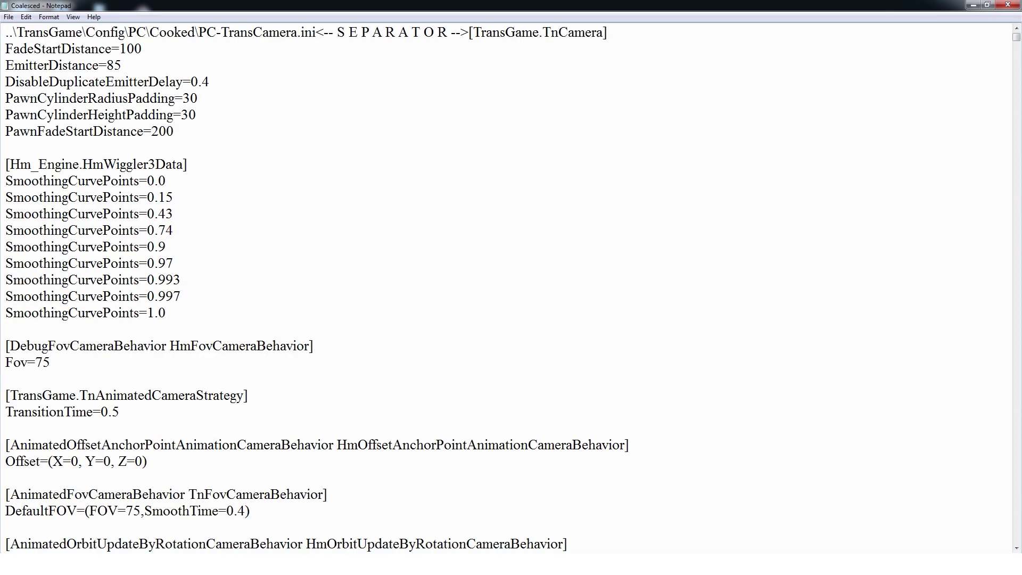
Step: Search the Coalesced file for "UniqueId=Car" to reach the Car chassis entry
left_click_drag(1016, 37, 1016, 46)
scroll(511, 288, "down", 20)
scroll(512, 287, "down", 20)
scroll(511, 288, "up", 20)
key("alt+e")
key("f")
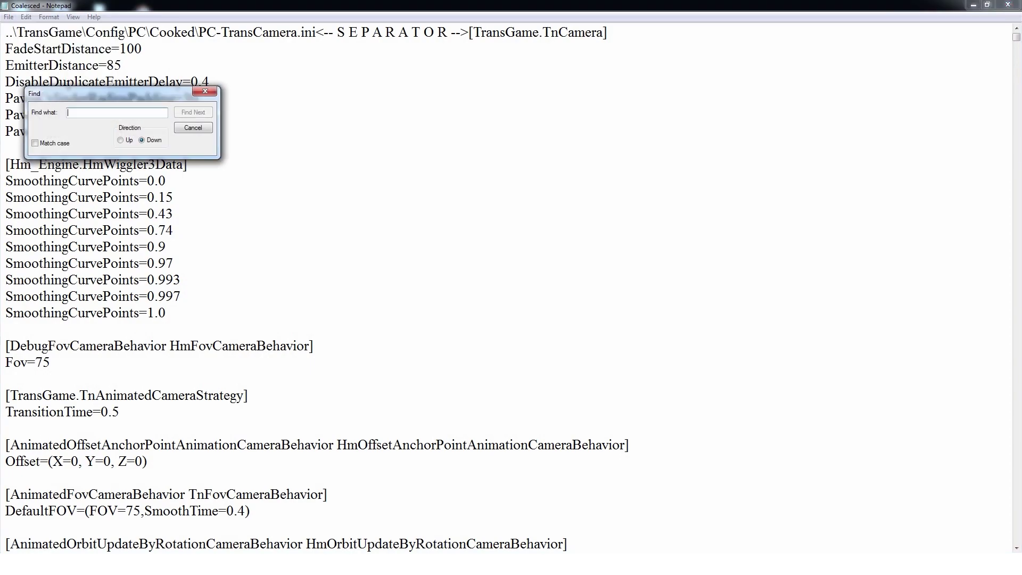
type("UniqueId=Car")
key("Return")
key("Escape")
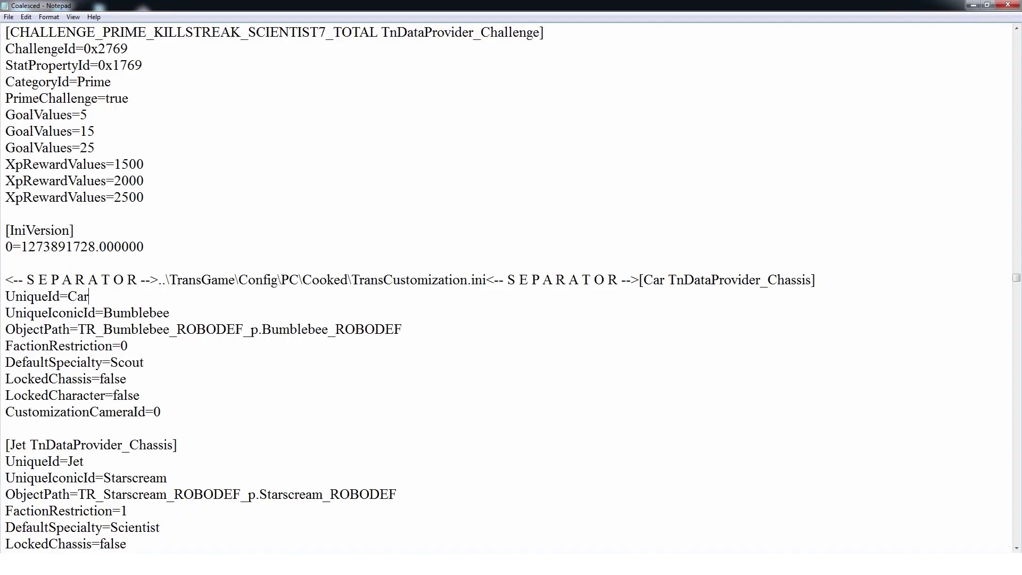
Step: Change the Car chassis ObjectPath to TR_Barricade_ROBODEF_p.Barricade_ROBODEF
scroll(506, 287, "down", 2)
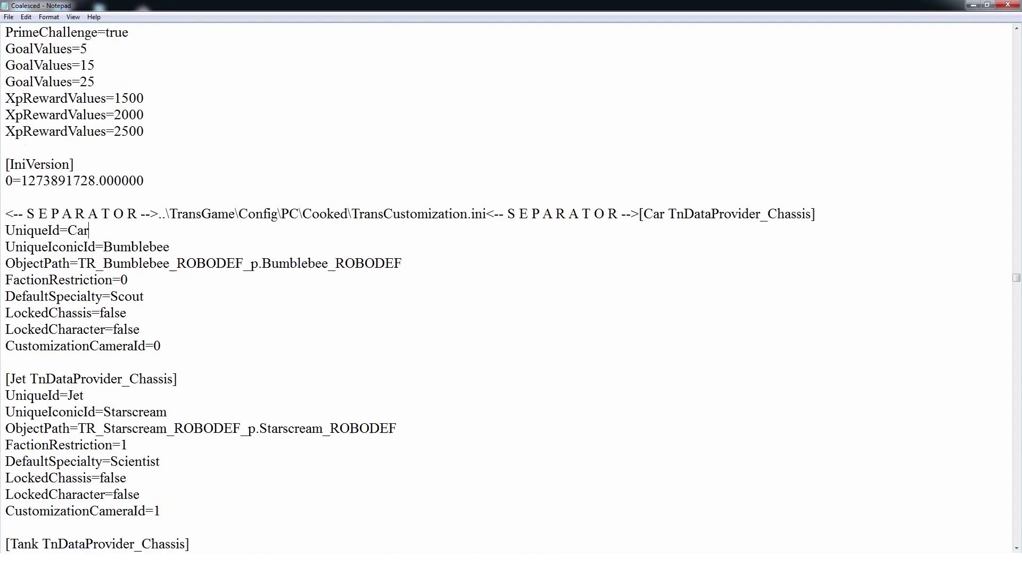
scroll(505, 287, "down", 1)
scroll(506, 288, "down", 1)
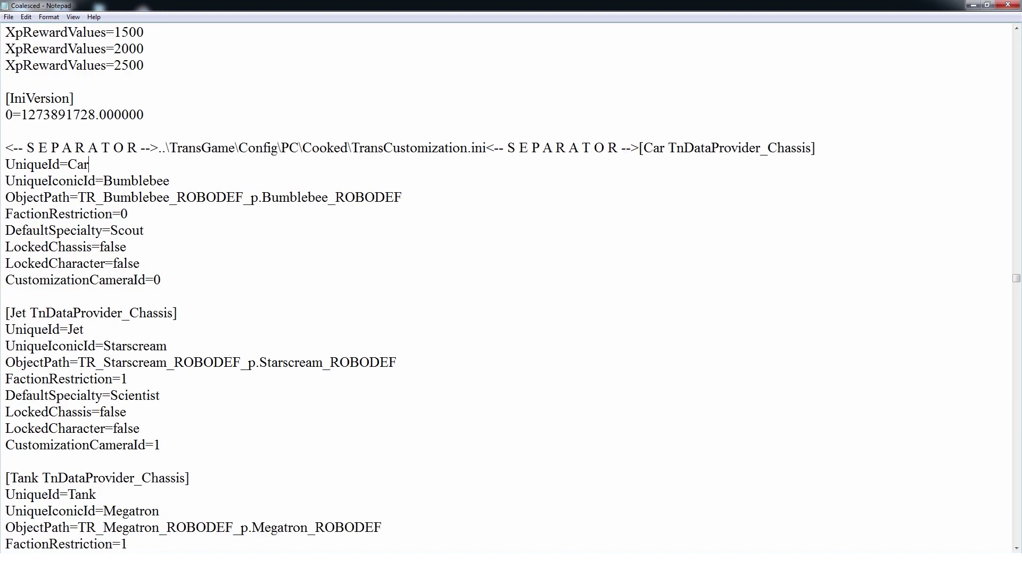
scroll(506, 288, "down", 4)
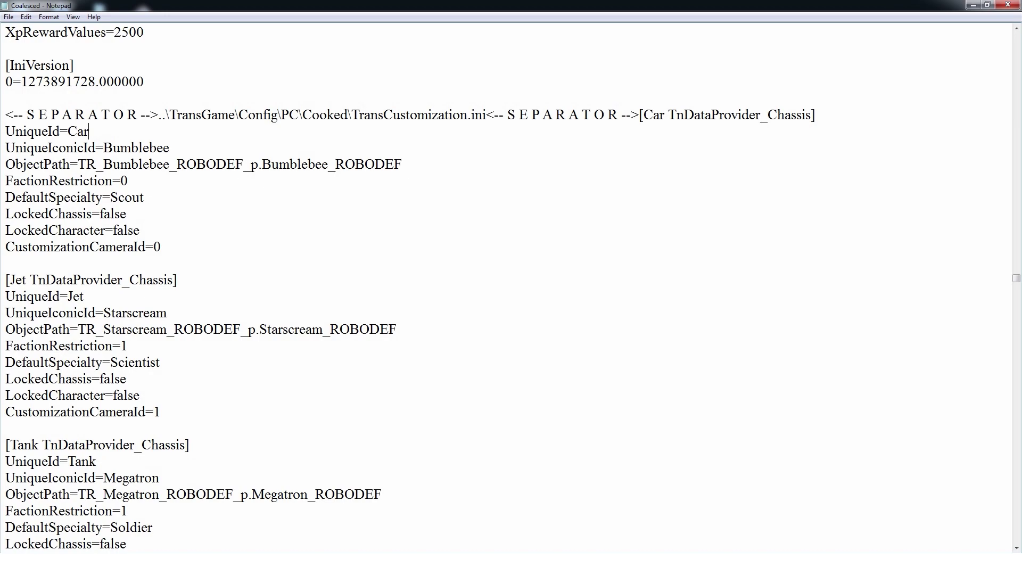
scroll(506, 288, "down", 7)
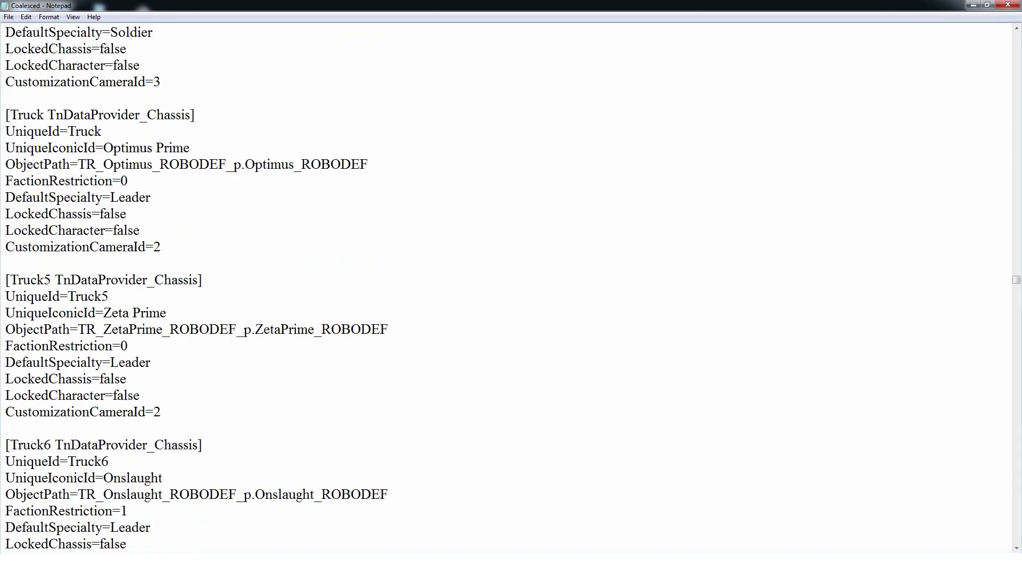
scroll(506, 288, "up", 11)
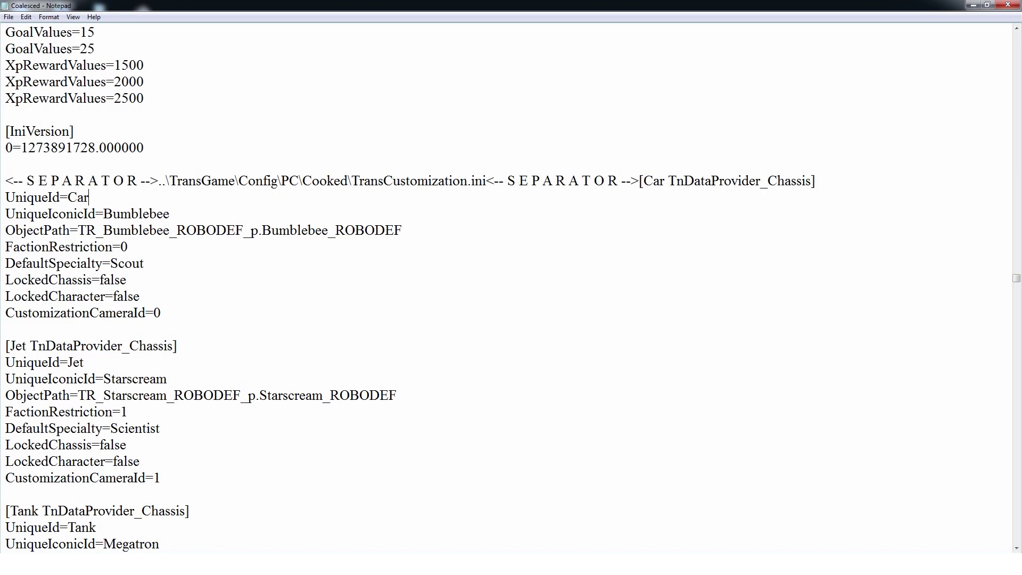
left_click_drag(170, 230, 113, 230)
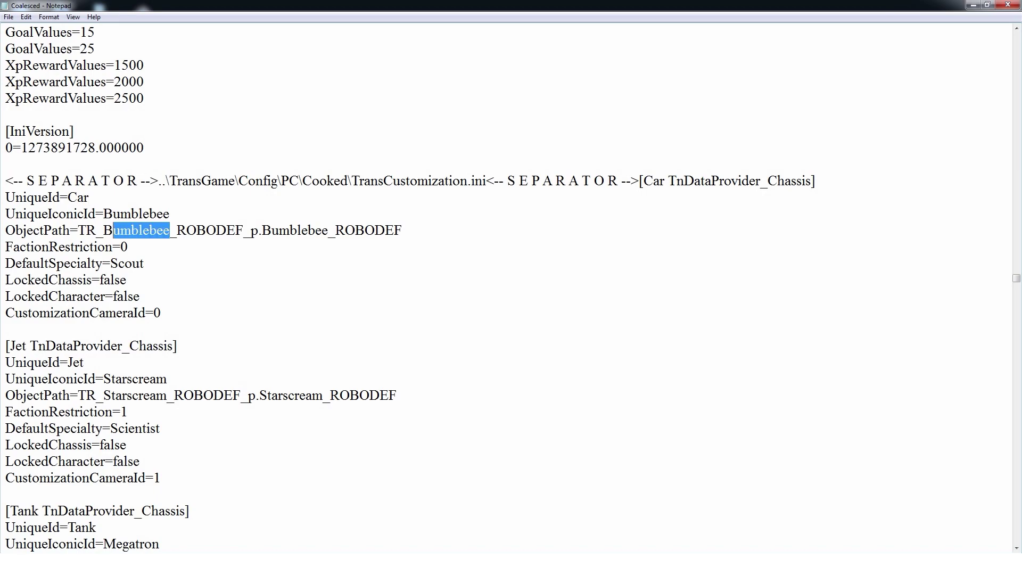
type("arricade")
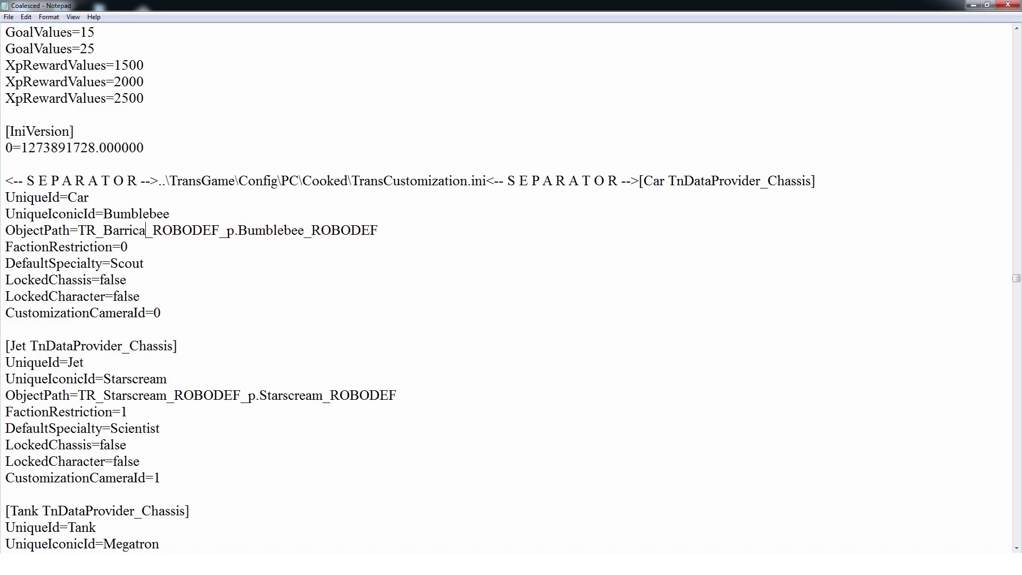
left_click_drag(320, 230, 260, 230)
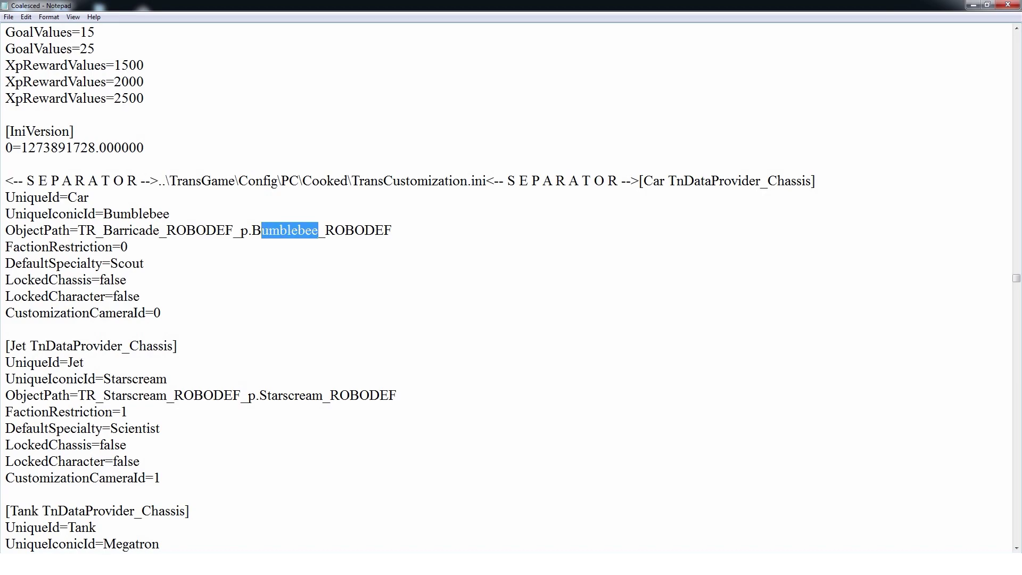
type("Barricade")
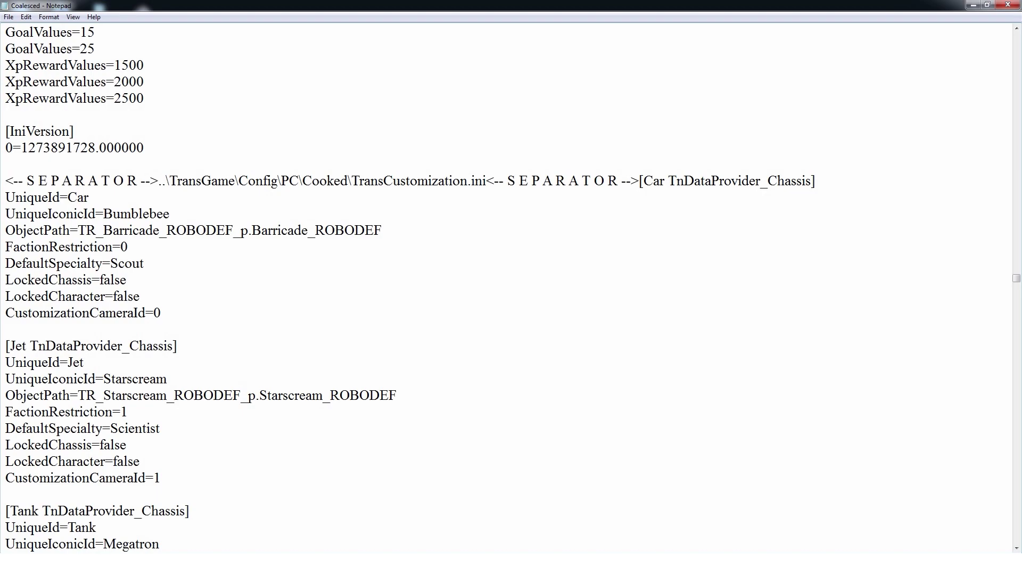
Step: Change the Scout's Dodge ability ObjectPath to TransGame.TnAbilityBarrier
scroll(506, 287, "down", 11)
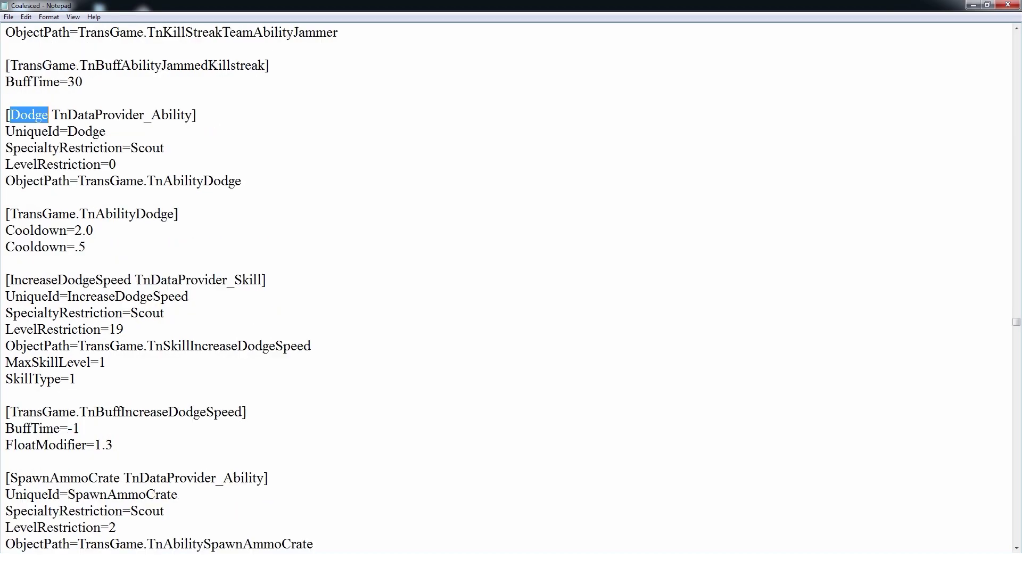
scroll(506, 288, "down", 2)
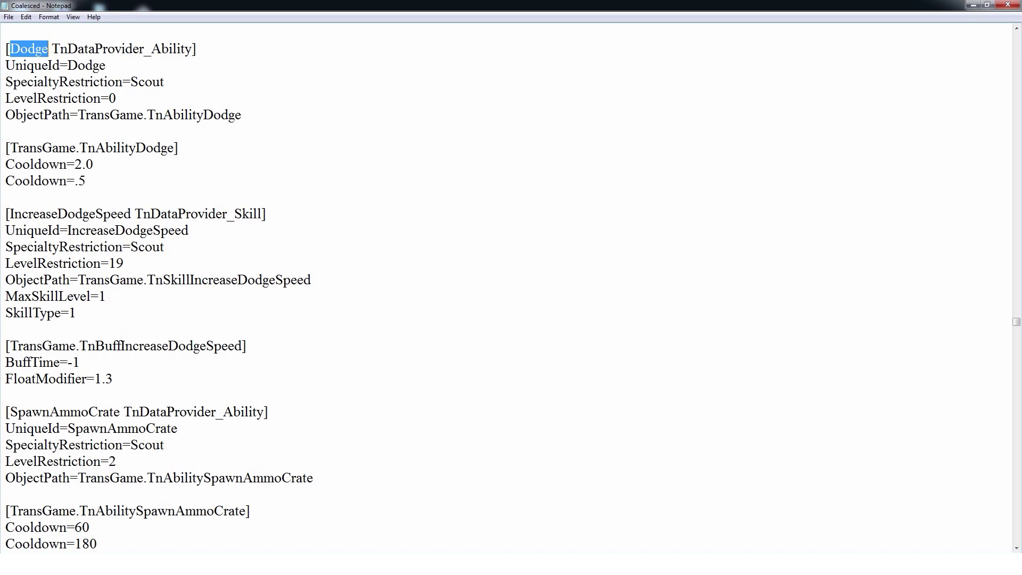
left_click_drag(243, 115, 204, 115)
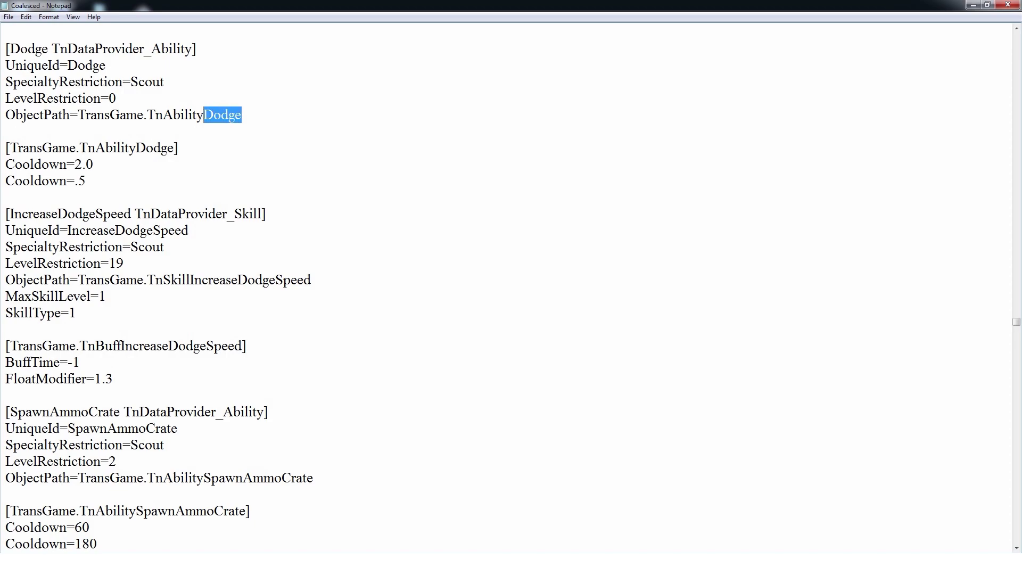
type("Barrier")
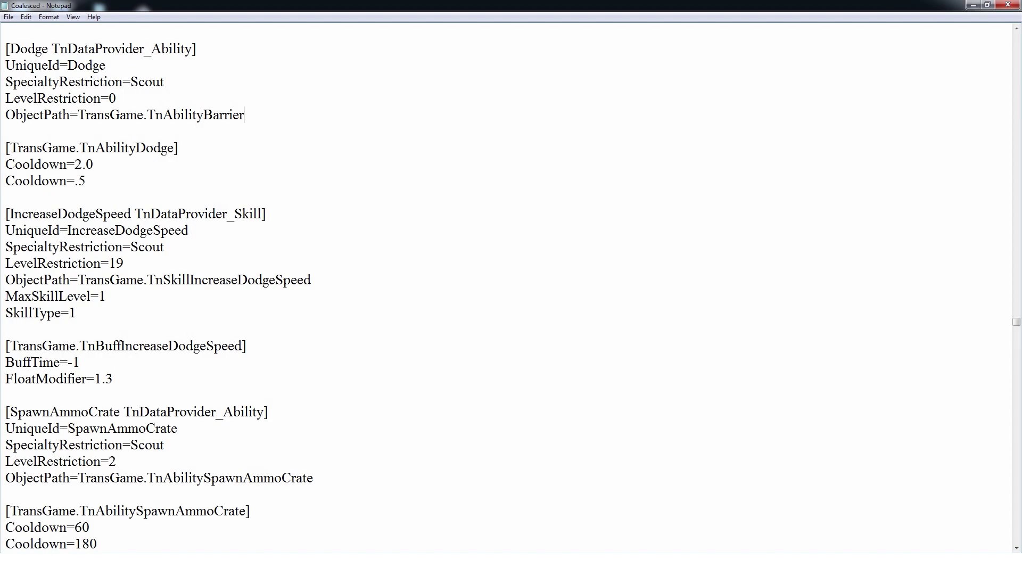
Step: Uncomment the G key binding that gives the weapon TransContent.TnWeaponIonBlaster by removing its leading semicolon
scroll(506, 288, "up", 2)
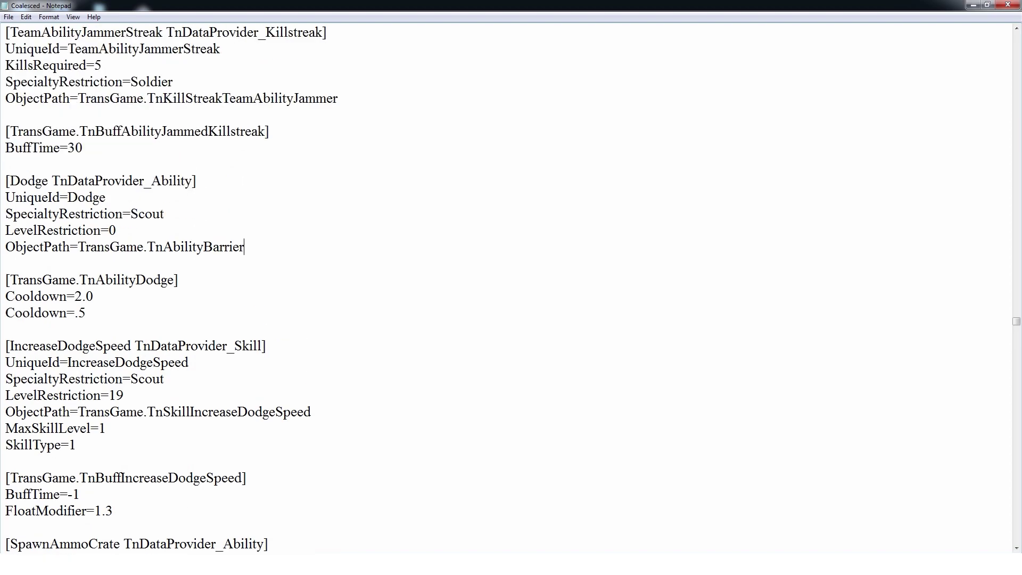
scroll(506, 288, "down", 1)
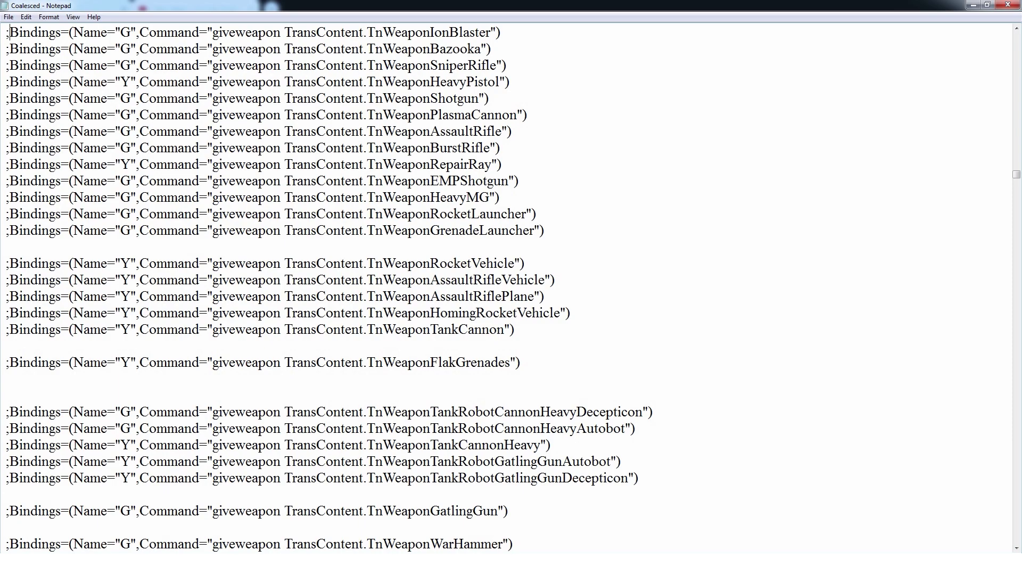
key("Delete")
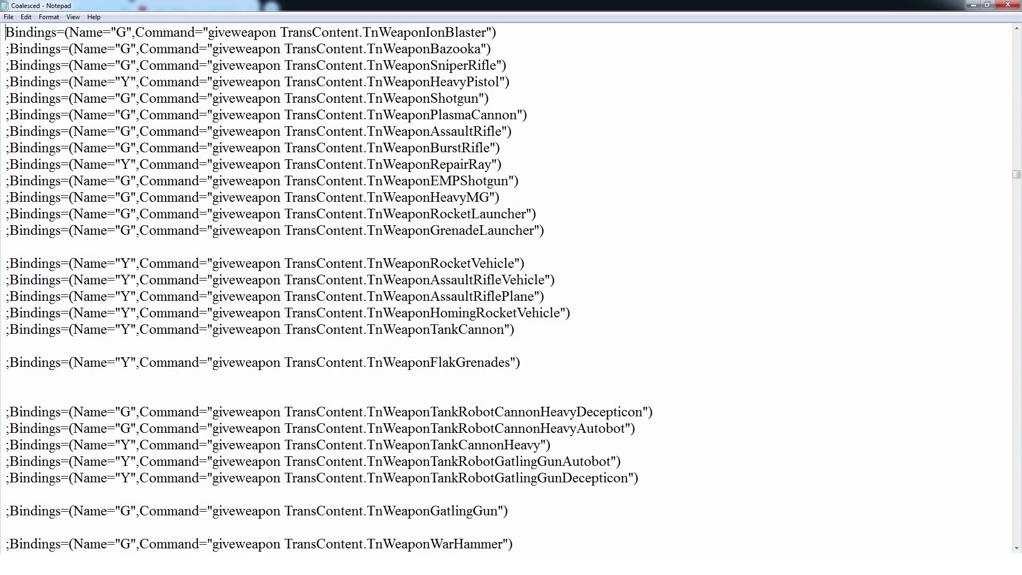
Step: Uncomment the V key binding that enables character opacity by removing its leading semicolon
scroll(508, 287, "down", 3)
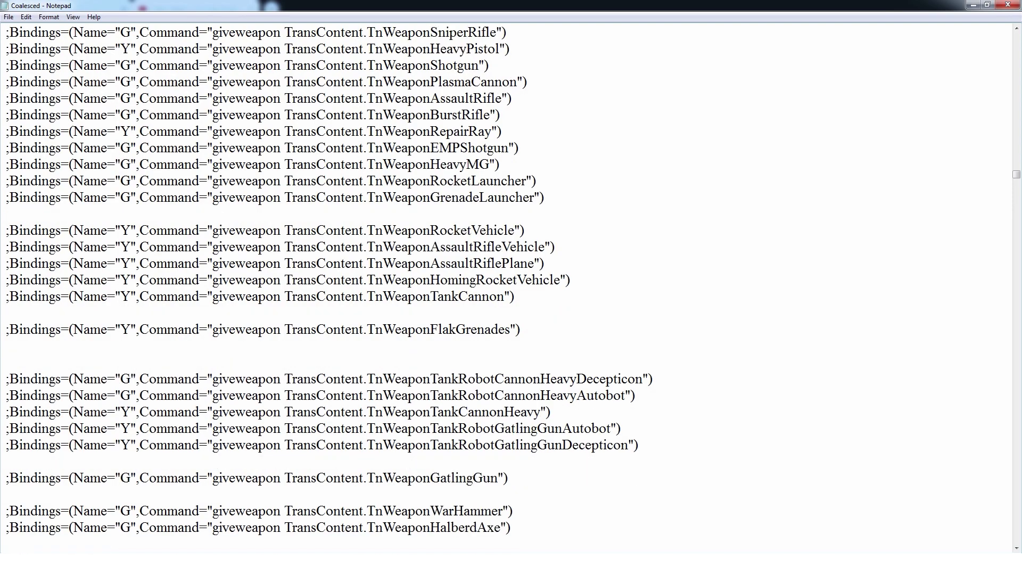
scroll(506, 287, "up", 4)
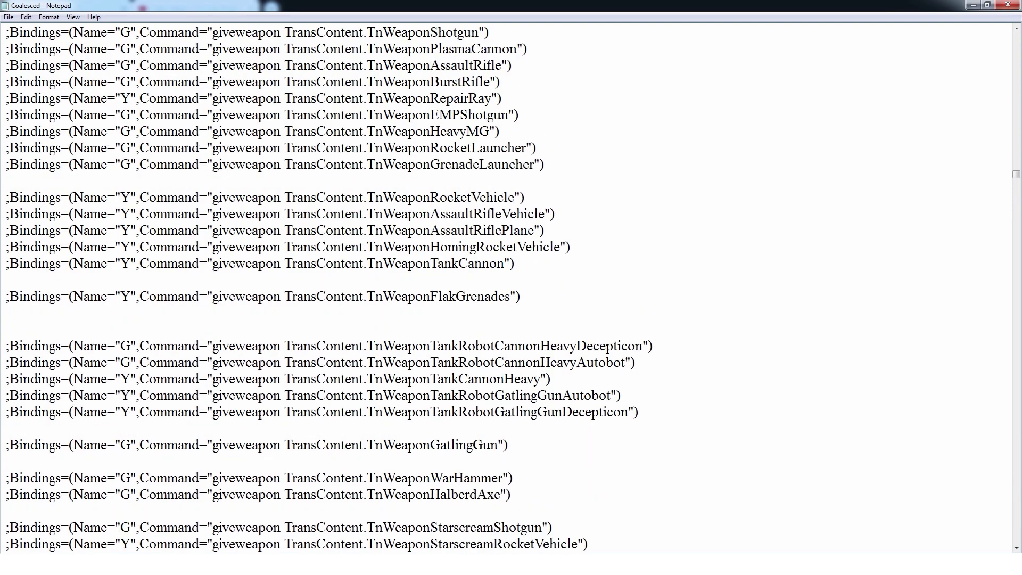
scroll(506, 288, "up", 1)
scroll(505, 288, "down", 3)
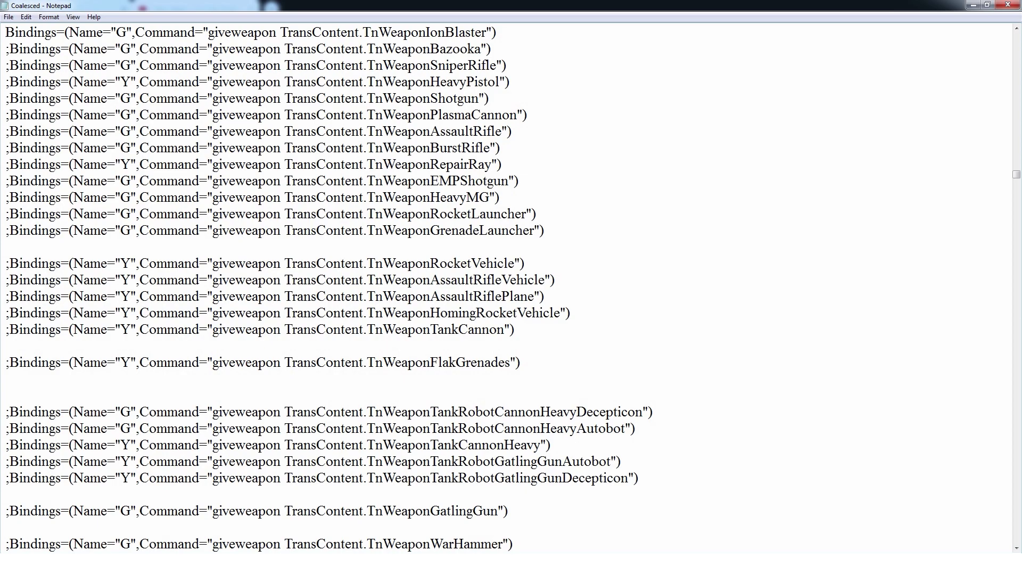
scroll(511, 287, "up", 3)
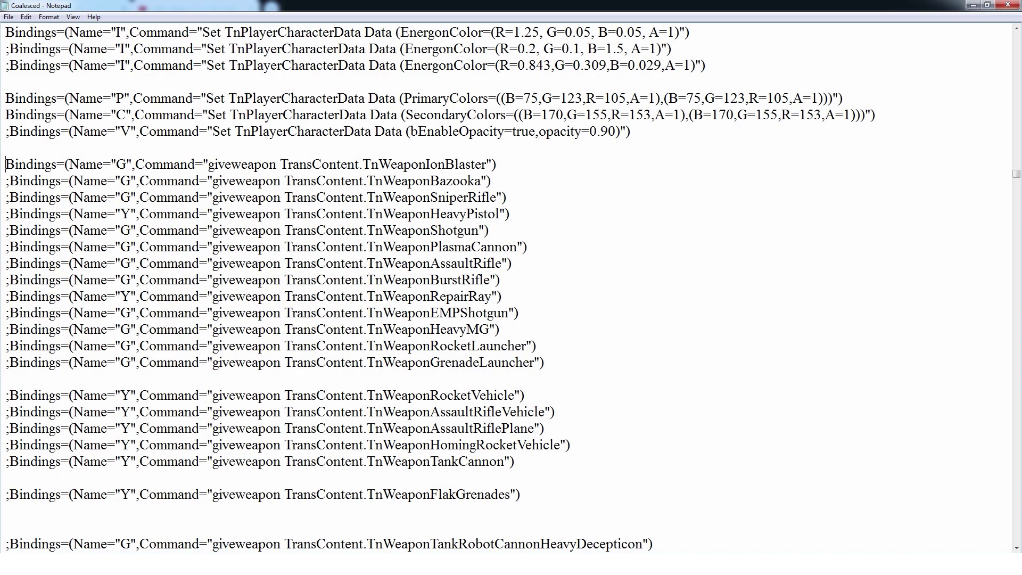
key("BackSpace")
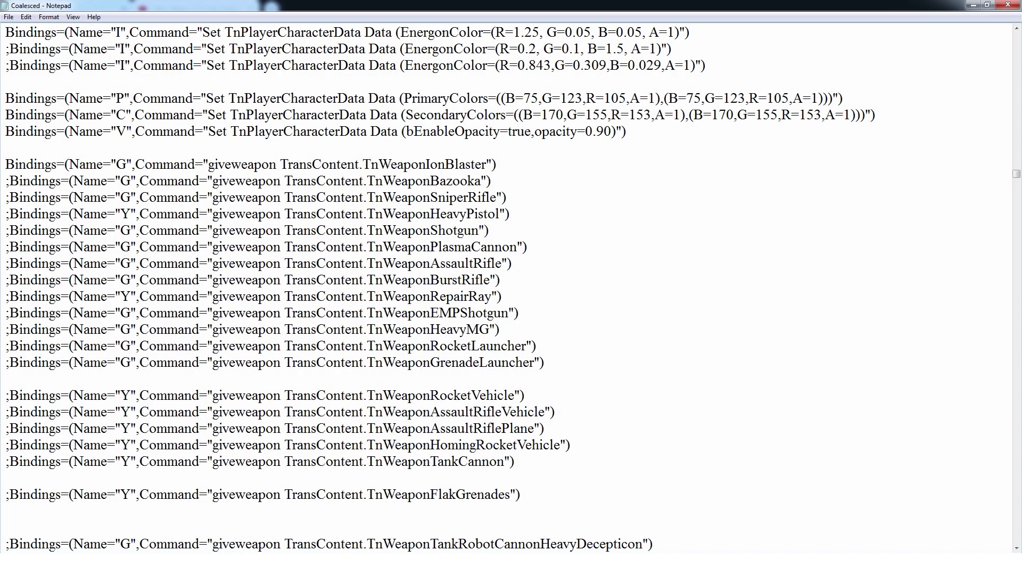
Step: Save the edited Coalesced text file under its existing name
left_click(8, 17)
left_click(24, 52)
left_click(51, 115)
Step: Switch to the common folder in File Explorer and cut the Coalesced text file and the decoder&encoder application
key("alt+Tab")
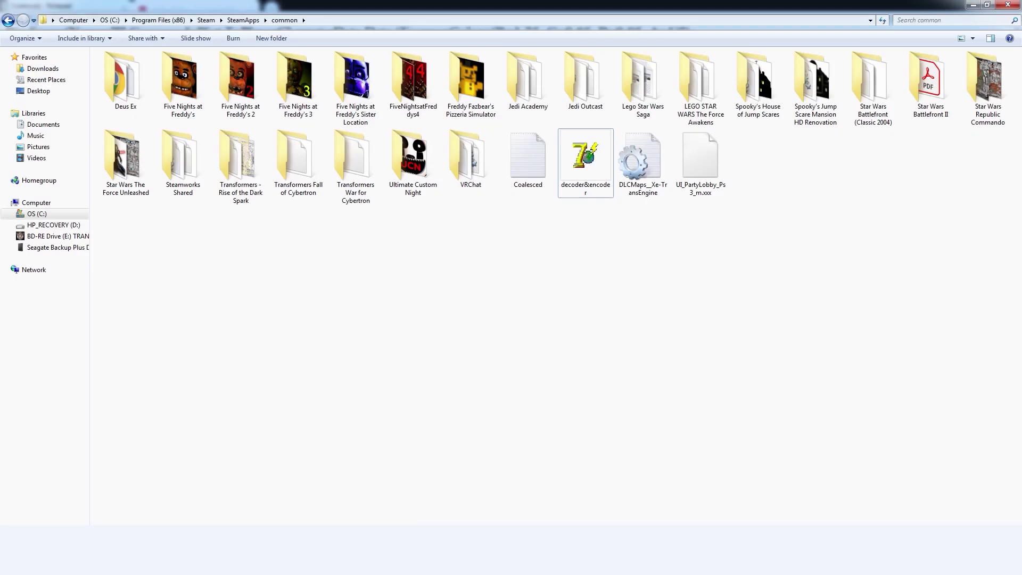
left_click_drag(586, 238, 527, 160)
right_click(527, 163)
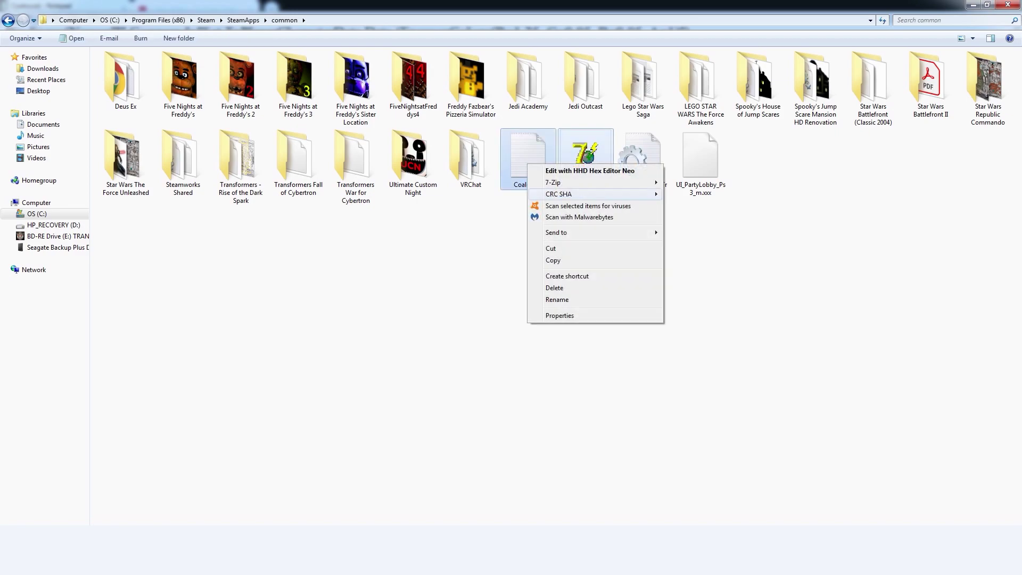
left_click(554, 249)
Step: Paste the cut files into Transformers War for Cybertron's TransGame\Config\PC folder
double_click(356, 170)
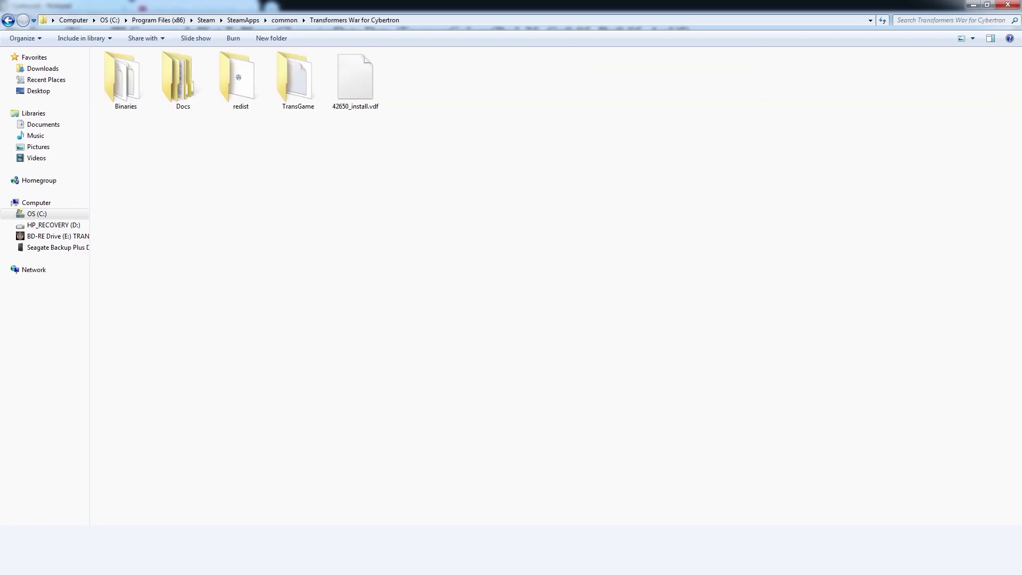
double_click(297, 80)
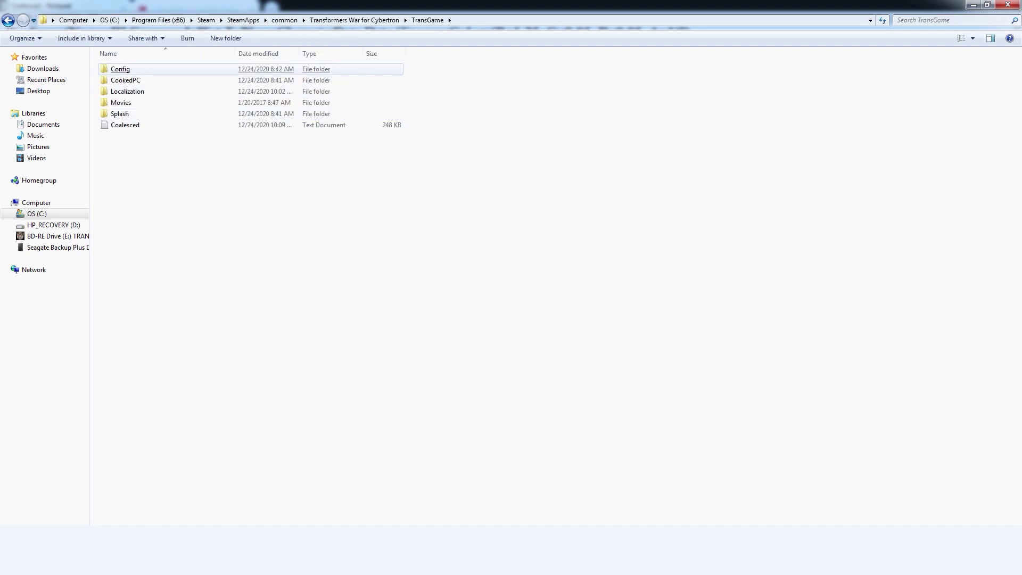
double_click(120, 68)
double_click(120, 69)
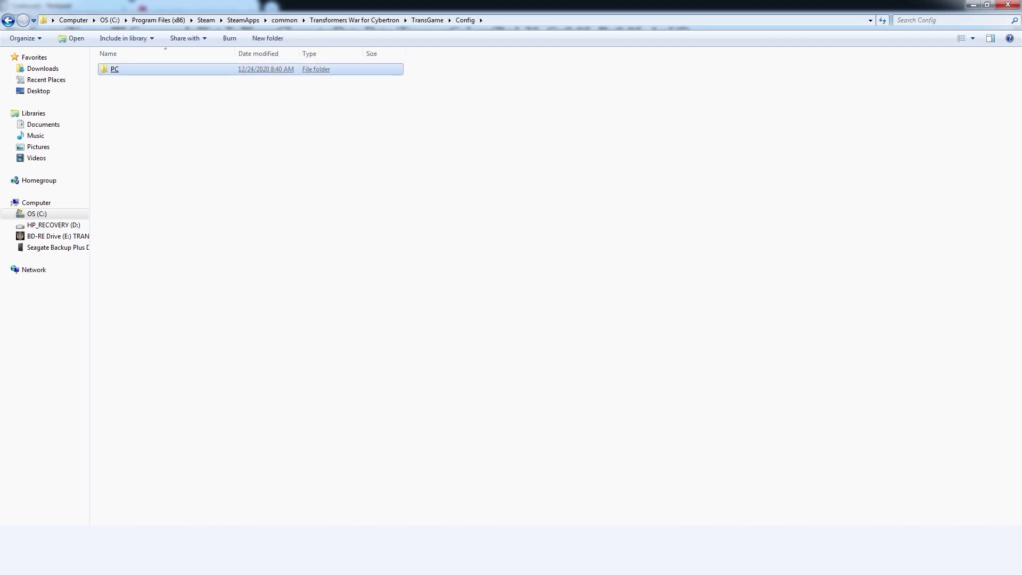
right_click(162, 140)
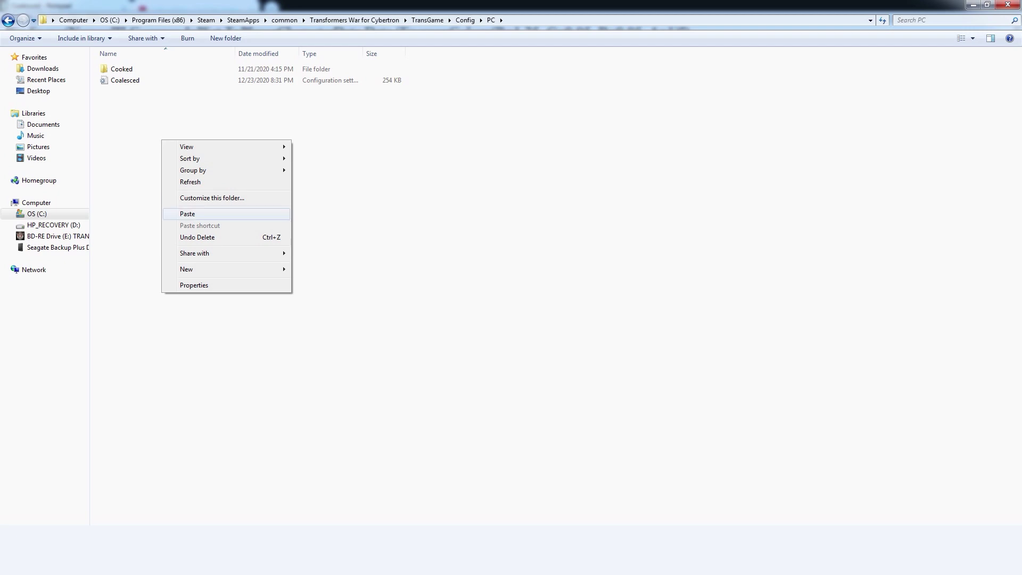
left_click(183, 214)
left_click(183, 214)
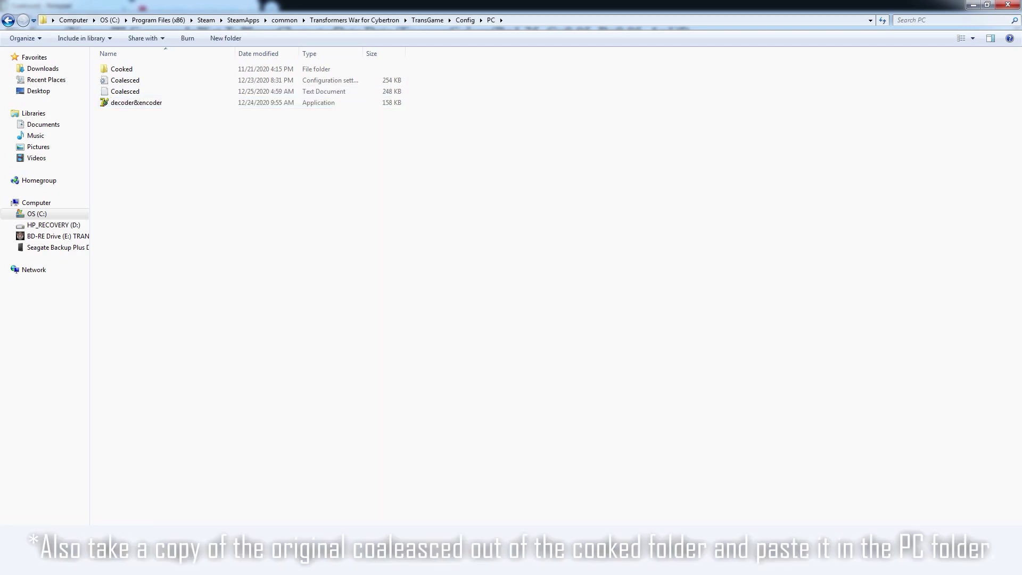
Step: Encode the edited Coalesced text file with decoder&encoder, overwriting the Coalesced configuration file in the PC folder, and close the tool
left_click(136, 102)
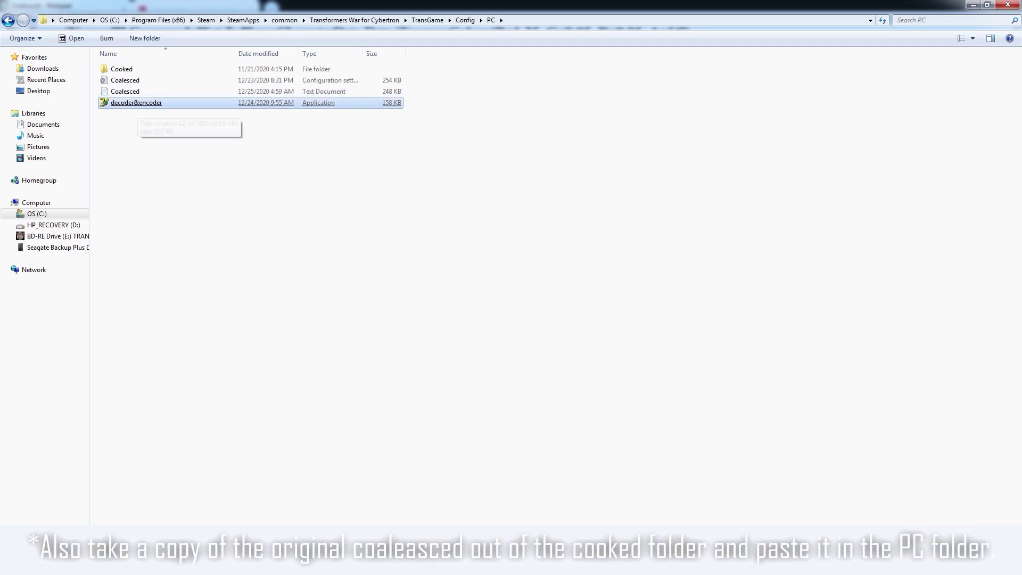
double_click(136, 103)
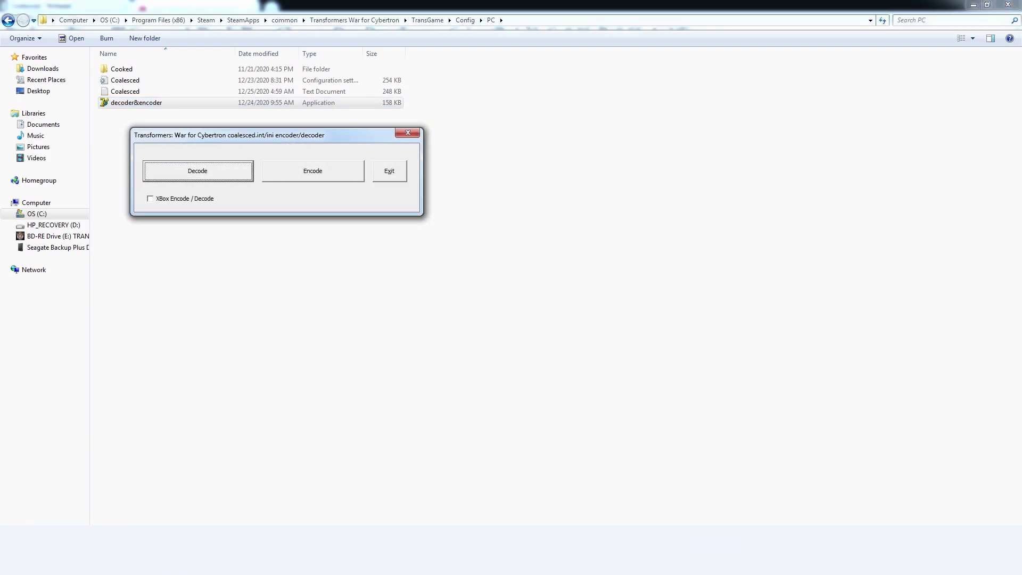
key("Return")
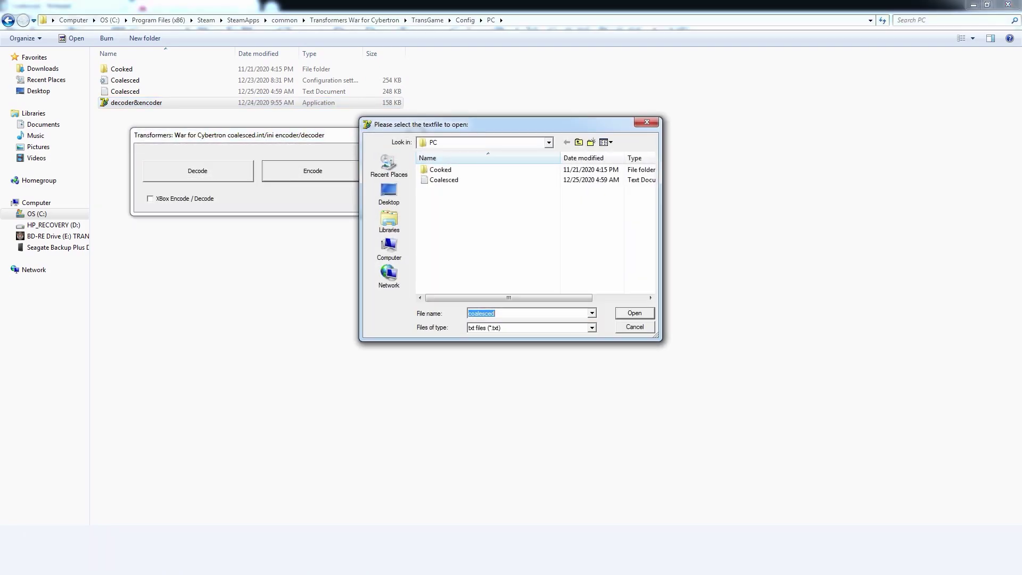
double_click(444, 180)
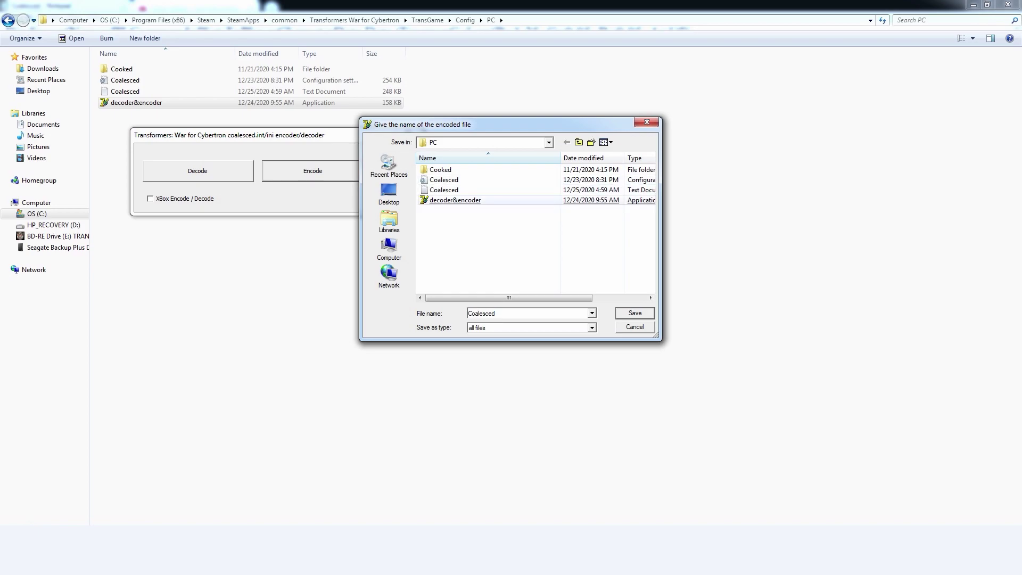
left_click(444, 180)
key("Return")
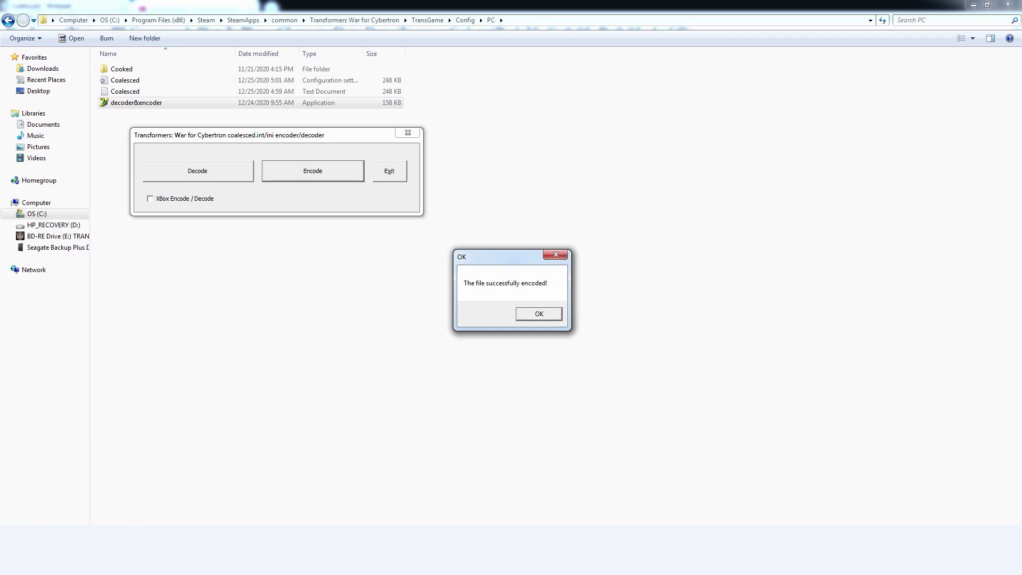
key("Return")
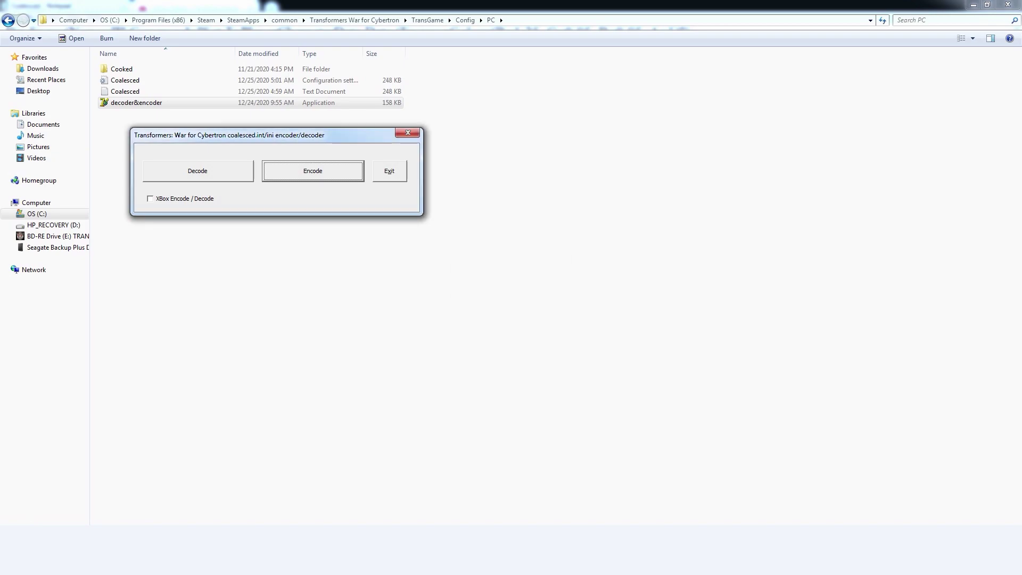
left_click(407, 133)
Step: Copy the newly encoded Coalesced configuration file into the Cooked folder
right_click(131, 81)
left_click(156, 235)
right_click(116, 69)
left_click(141, 252)
left_click(469, 213)
left_click(469, 213)
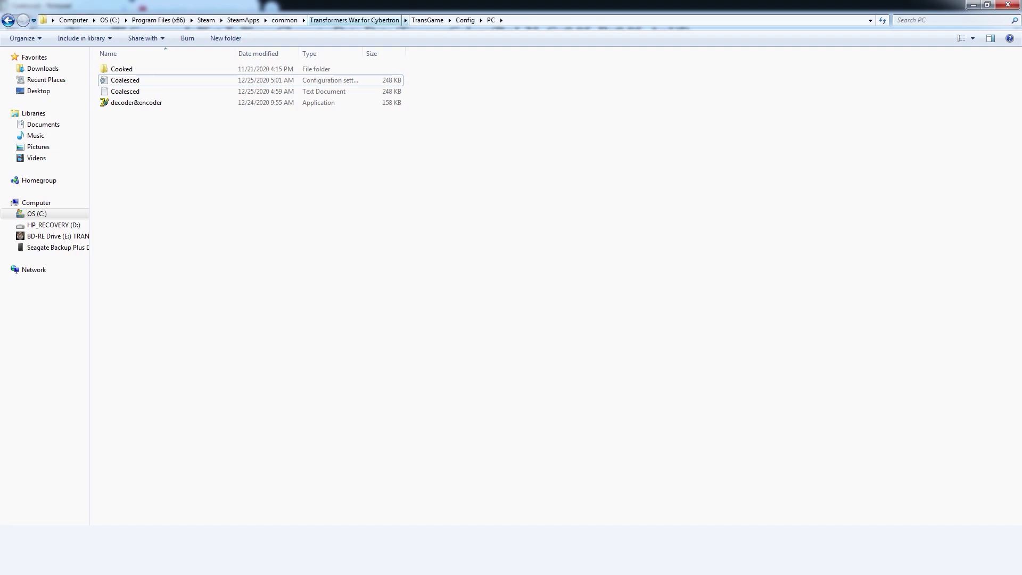
Step: Create a folder named DLC in the Transformers War for Cybertron game folder
left_click(354, 20)
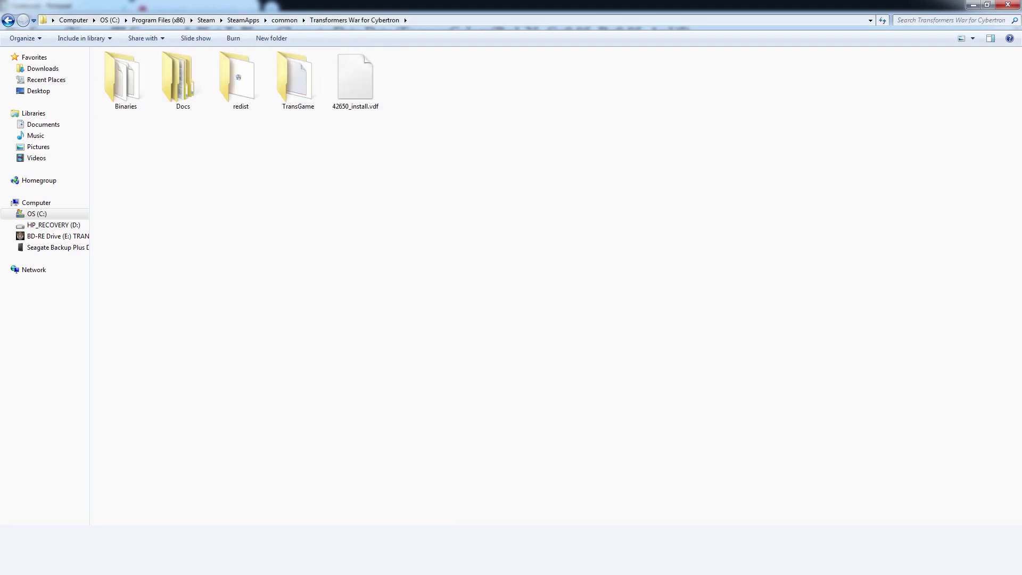
right_click(351, 286)
mouse_move(404, 414)
left_click(504, 414)
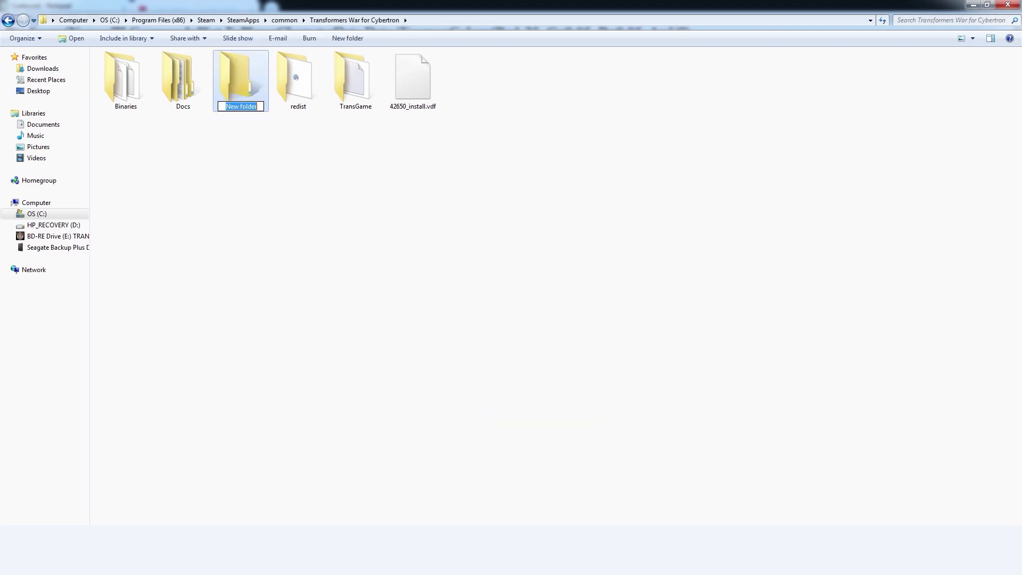
type("DLC")
key("Return")
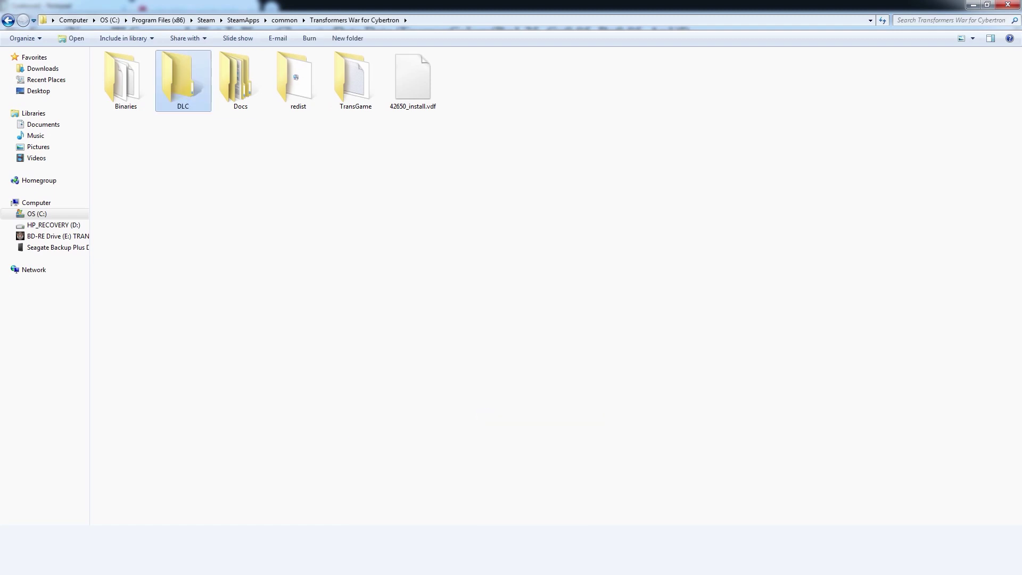
Step: Create a folder named ModdedMap inside the DLC folder
left_click(183, 81)
right_click(244, 212)
mouse_move(299, 341)
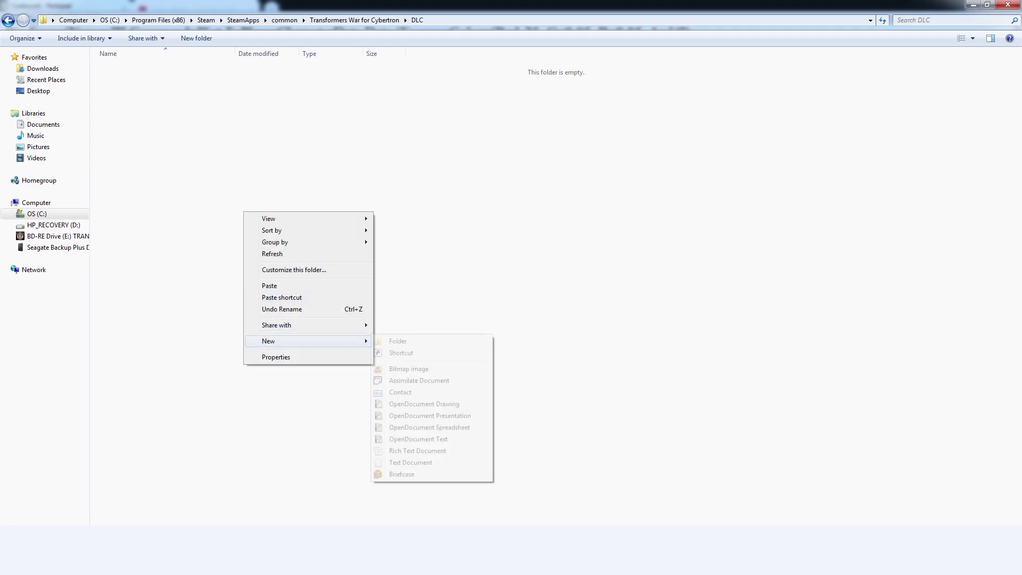
left_click(398, 341)
type("M")
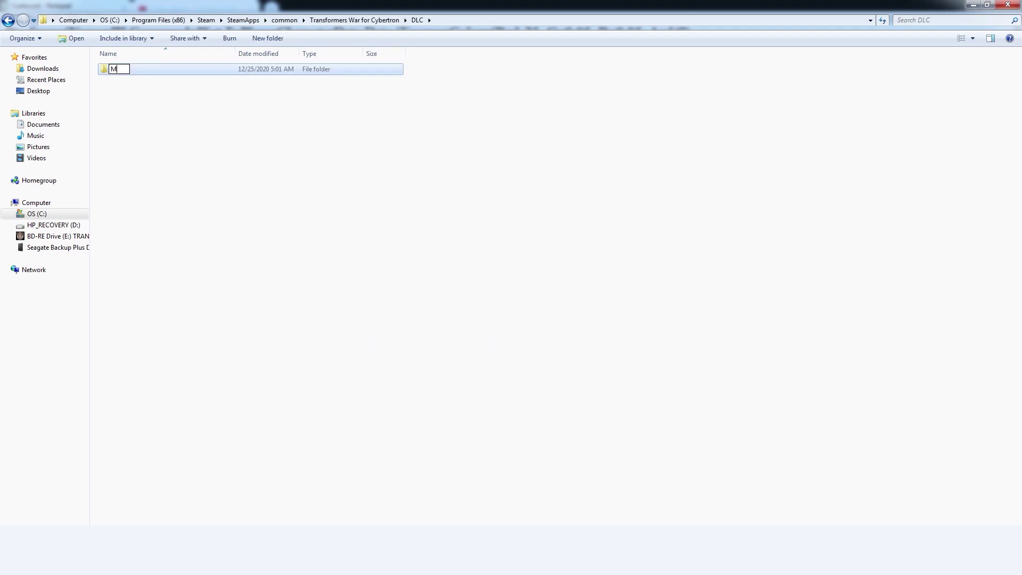
type("oddedMap")
key("Return")
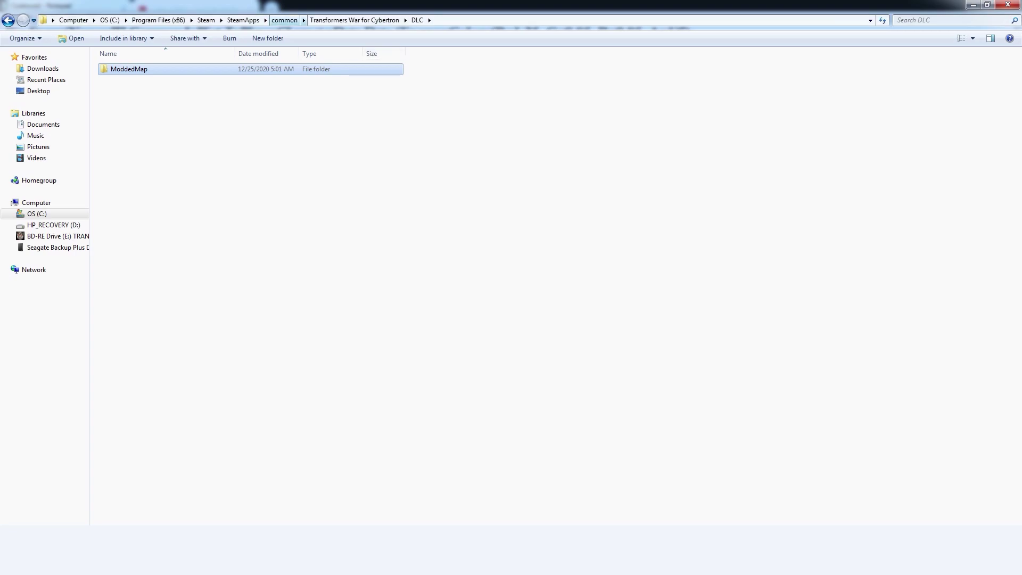
Step: Move the DLCMaps__Xe-TransEngine configuration file from the common folder into DLC\ModdedMap
left_click(284, 19)
left_click(355, 287)
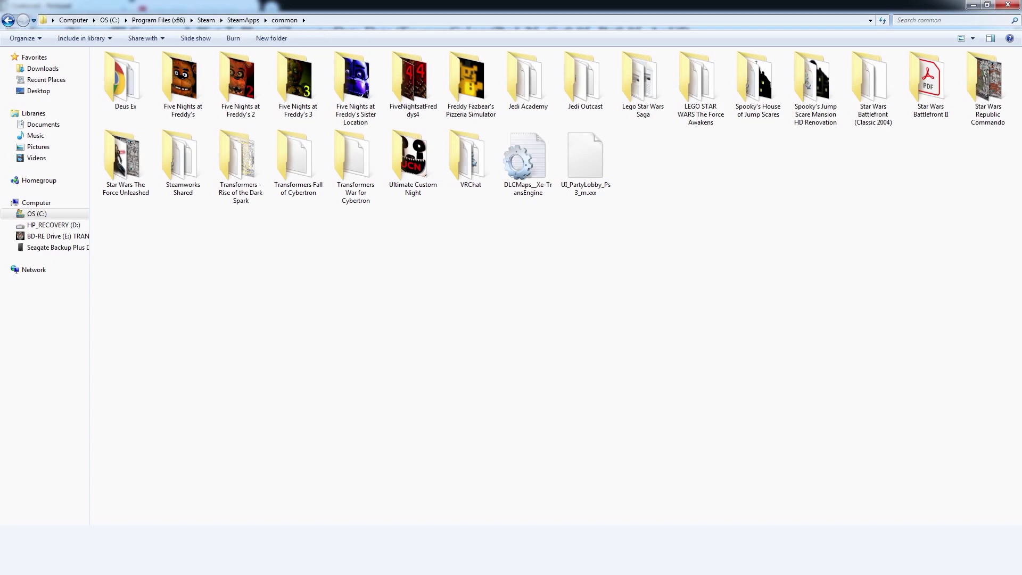
right_click(504, 174)
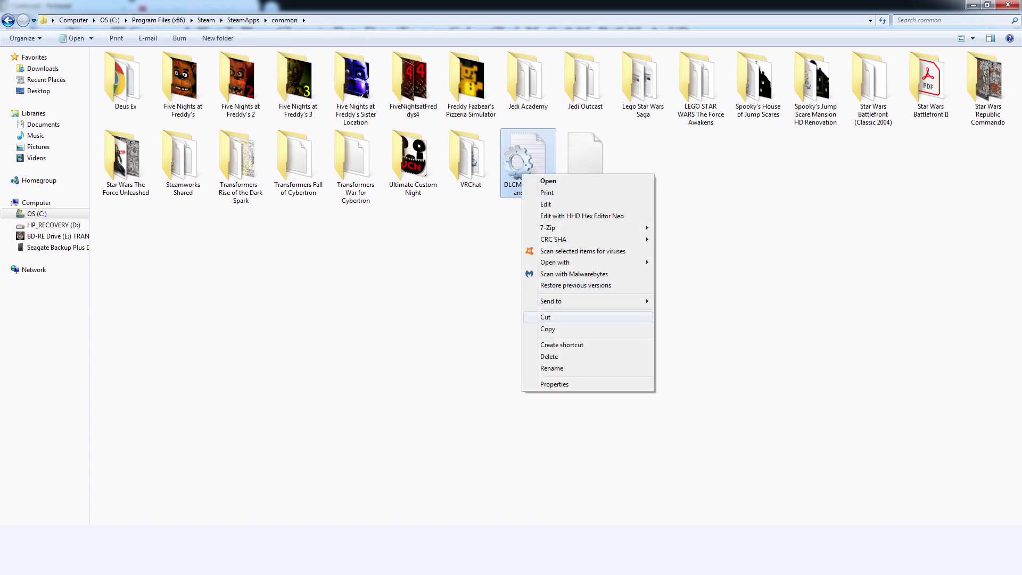
left_click(545, 317)
left_click(8, 20)
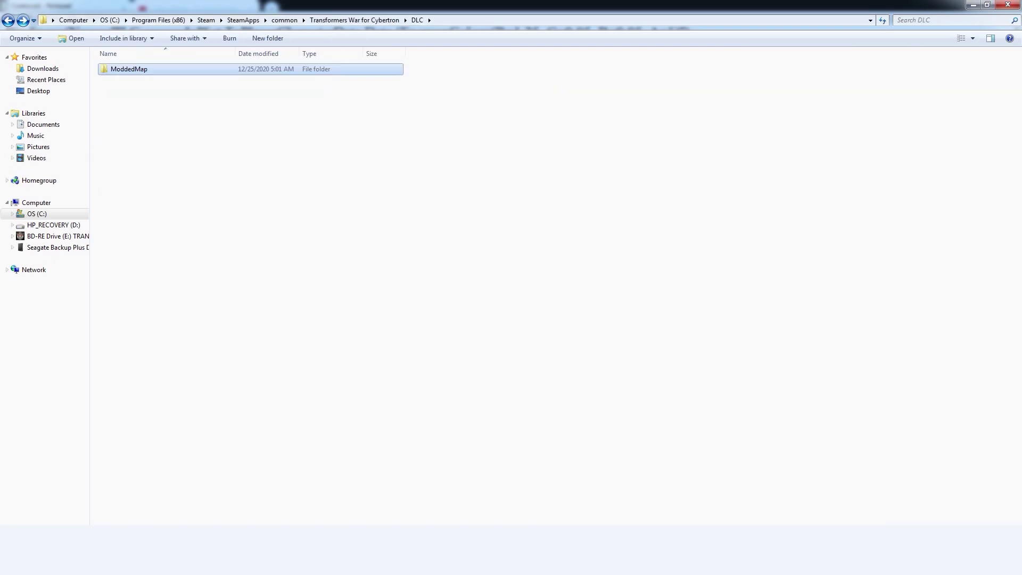
key("Return")
right_click(187, 153)
left_click(213, 227)
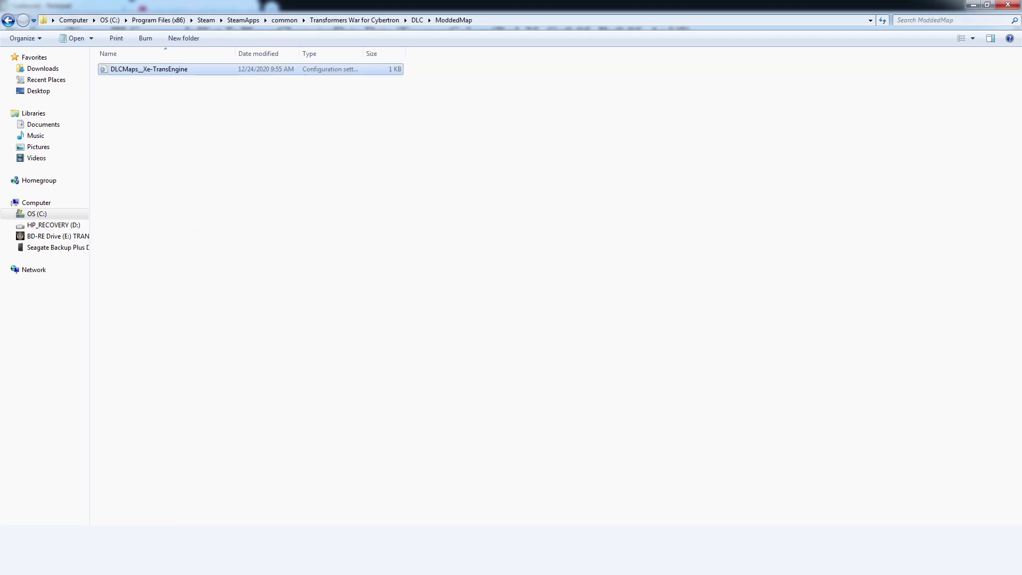
Step: Open DLCMaps__Xe-TransEngine in Notepad and look through its list of MapName entries
double_click(149, 69)
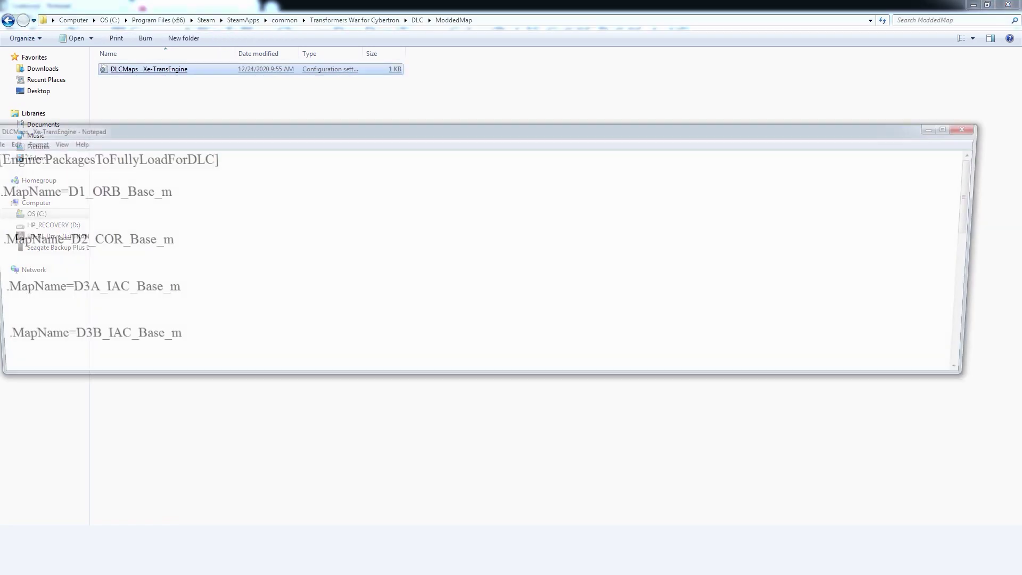
left_click_drag(266, 131, 316, 135)
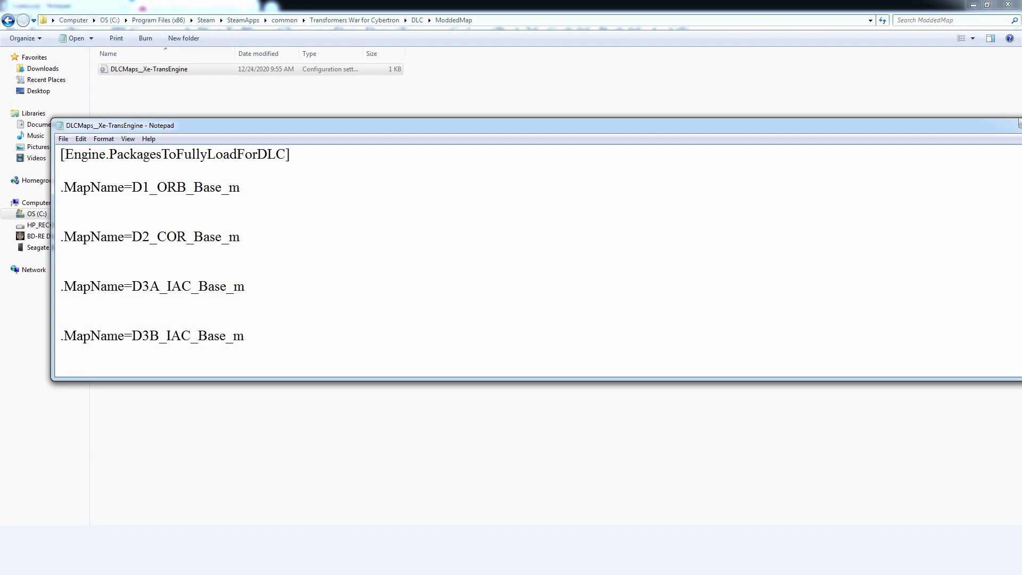
scroll(533, 261, "down", 8)
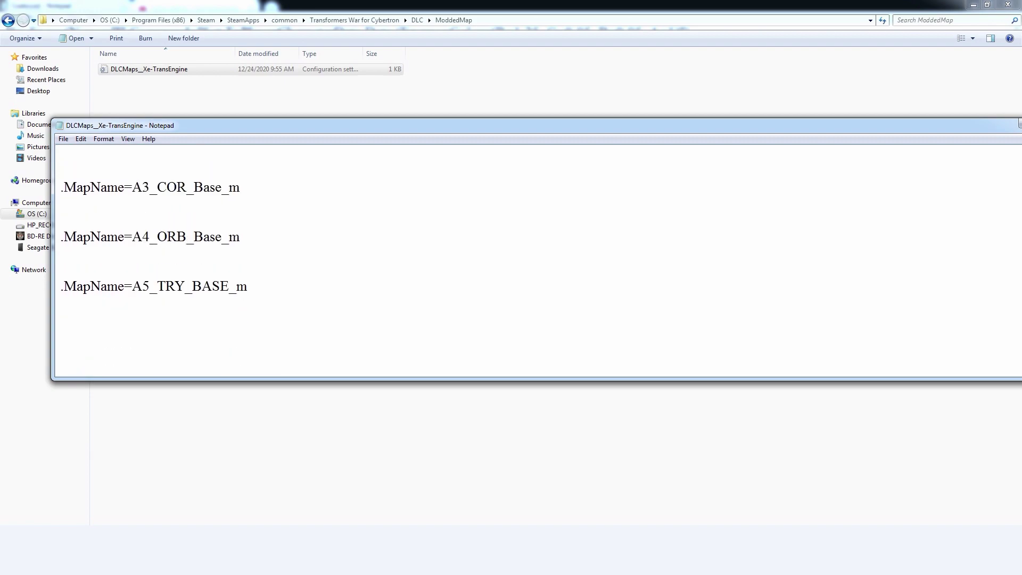
scroll(532, 261, "up", 8)
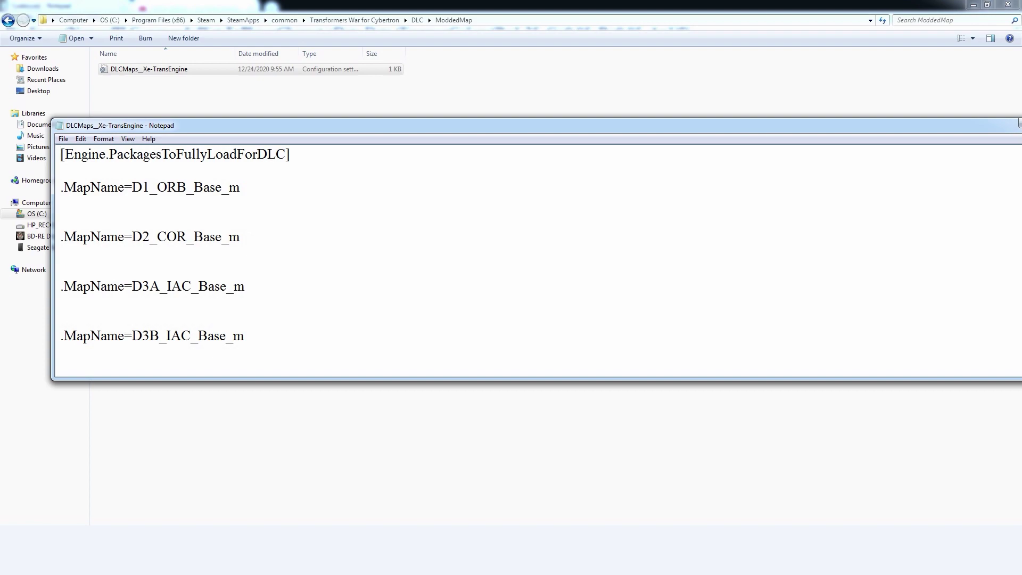
scroll(533, 261, "down", 3)
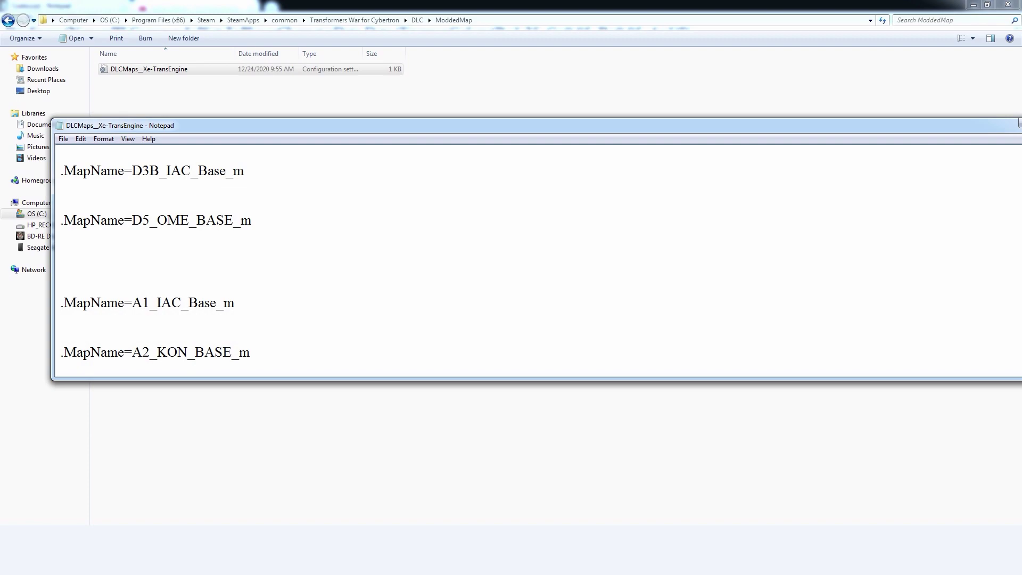
Step: In TransGame\CookedPC, copy the Base_m and Base_m_LOC_int files of both MP_ESC_BrokenHope and MP_ESC_Remnant
left_click(354, 19)
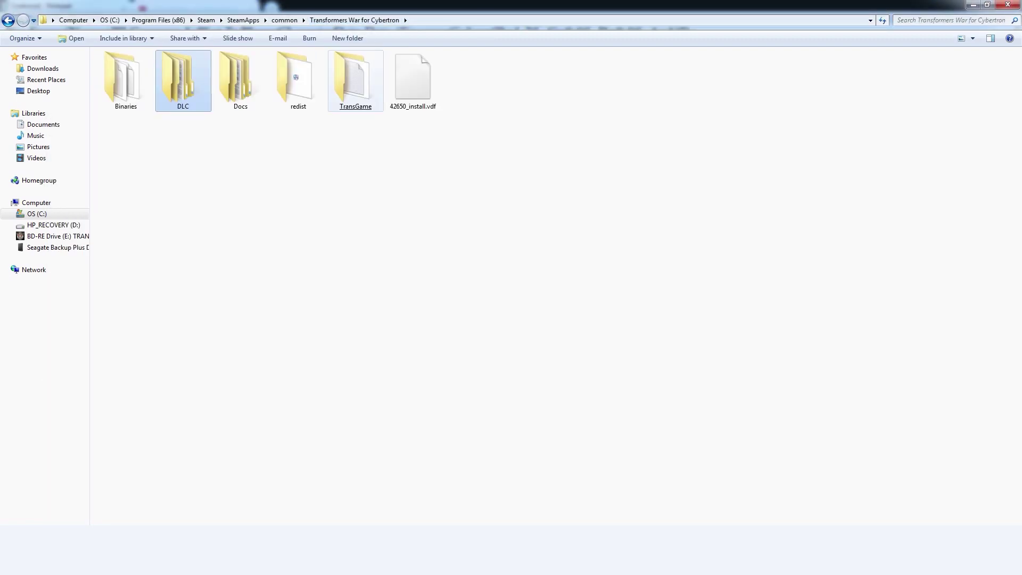
double_click(356, 82)
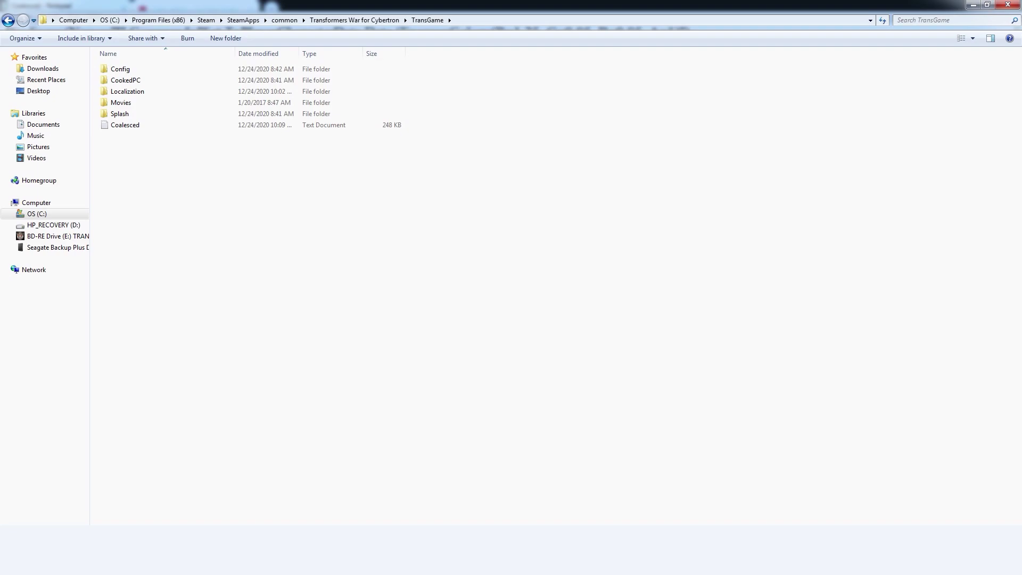
double_click(355, 80)
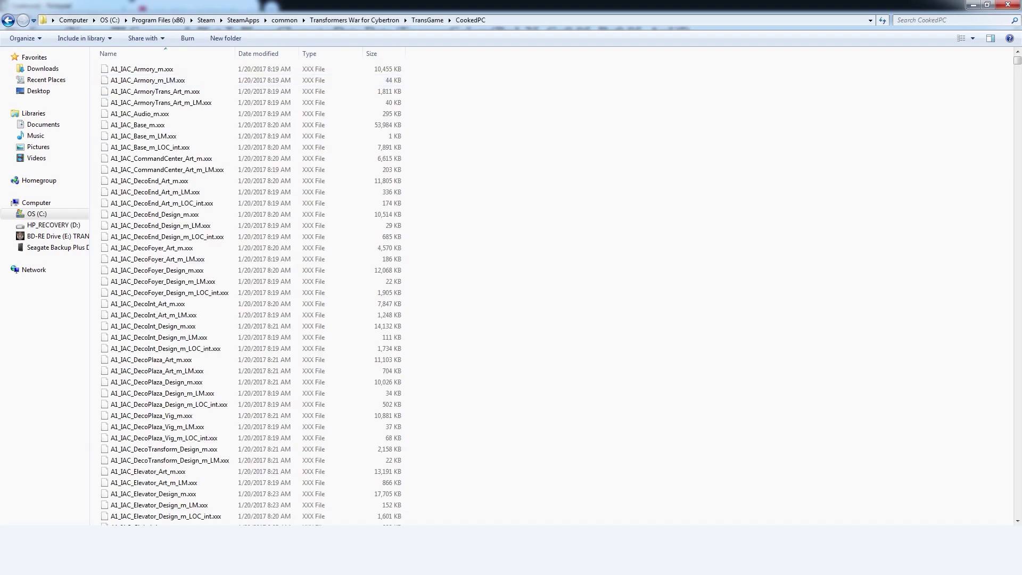
left_click_drag(1018, 61, 1017, 364)
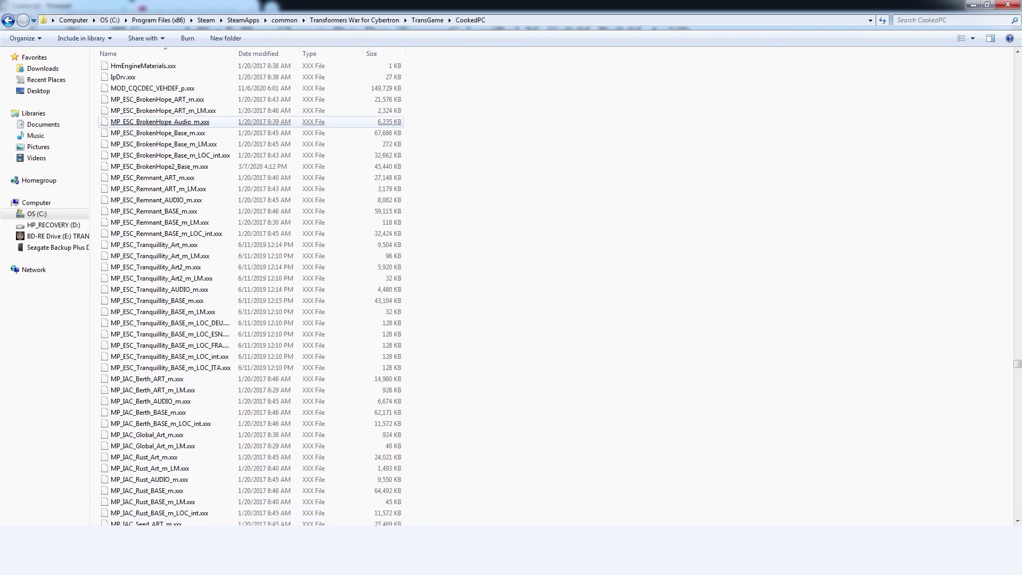
left_click(158, 133)
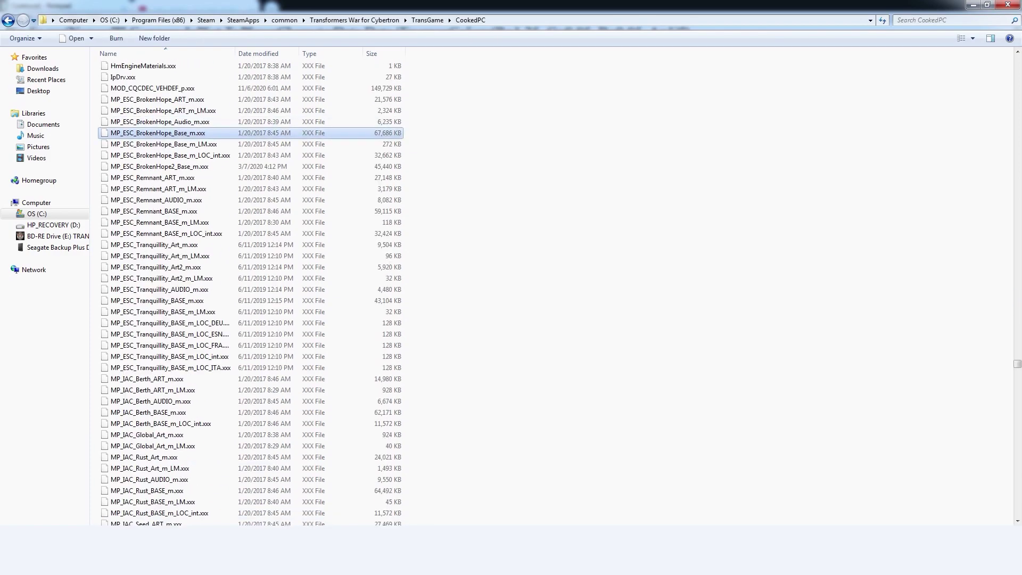
left_click(154, 211, "ctrl")
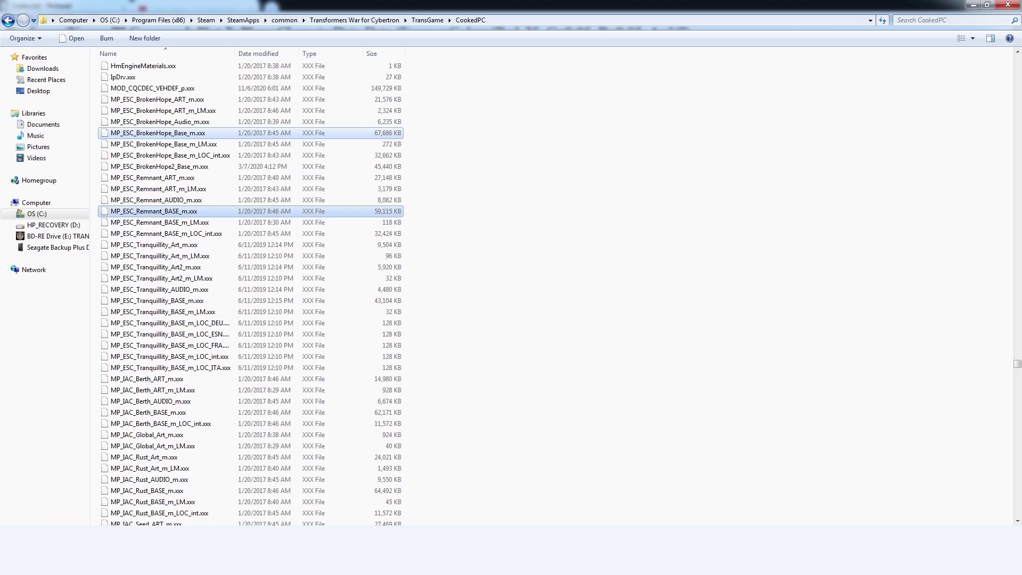
left_click(171, 155, "ctrl")
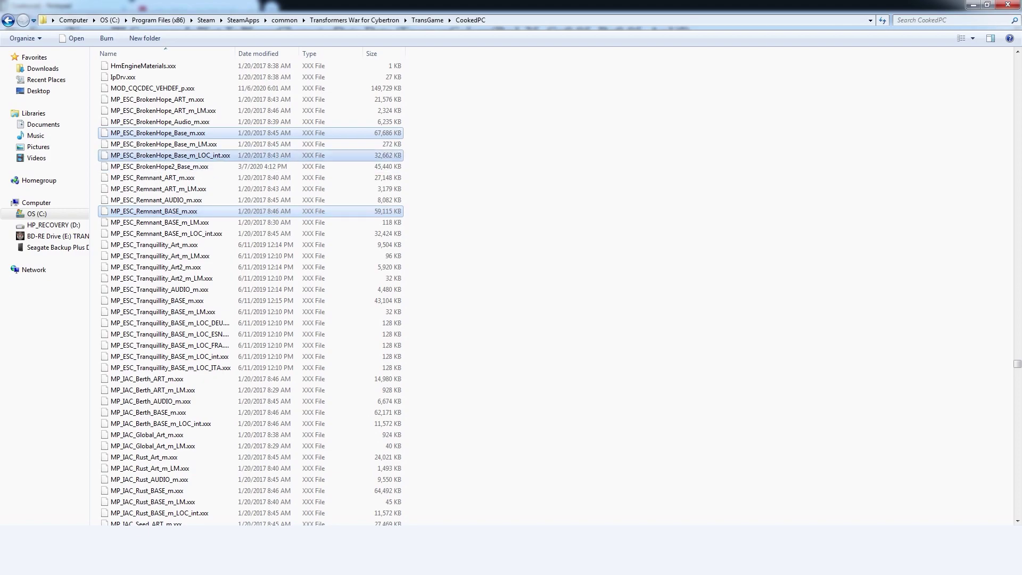
left_click(166, 234, "ctrl")
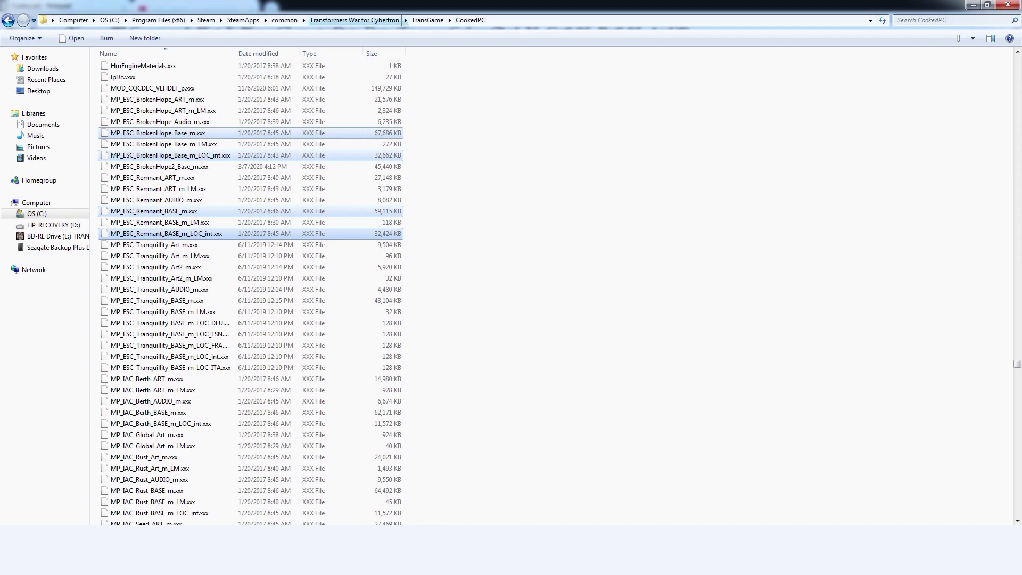
Step: Paste the four BrokenHope and Remnant map files into the DLC\ModdedMap folder
left_click(354, 20)
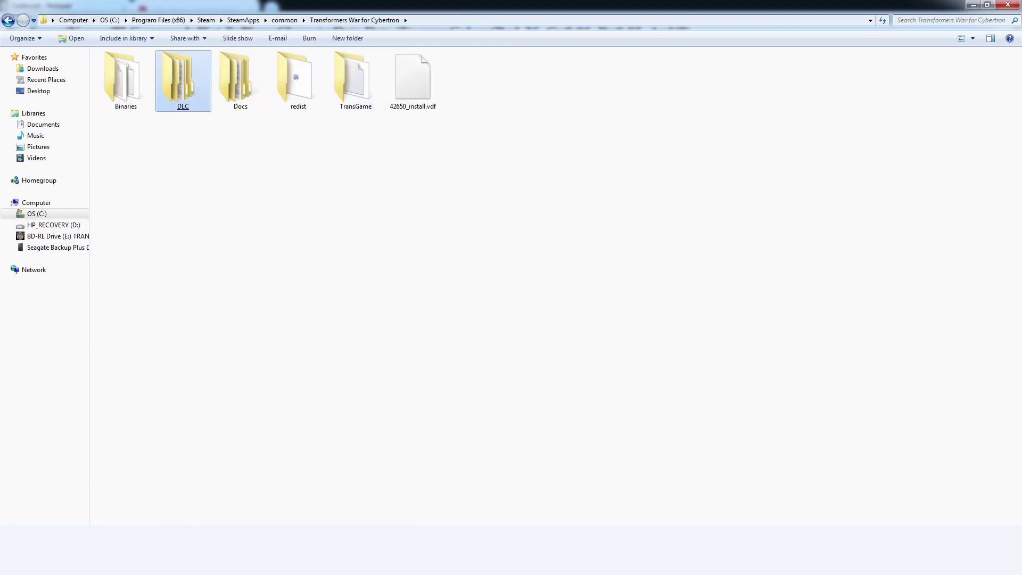
double_click(184, 80)
double_click(155, 69)
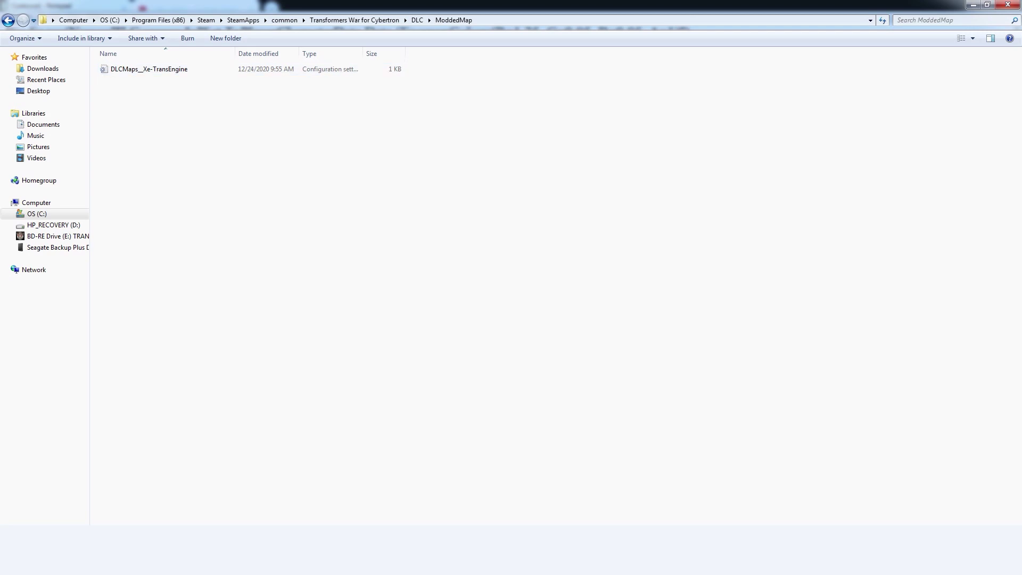
key("ctrl+v")
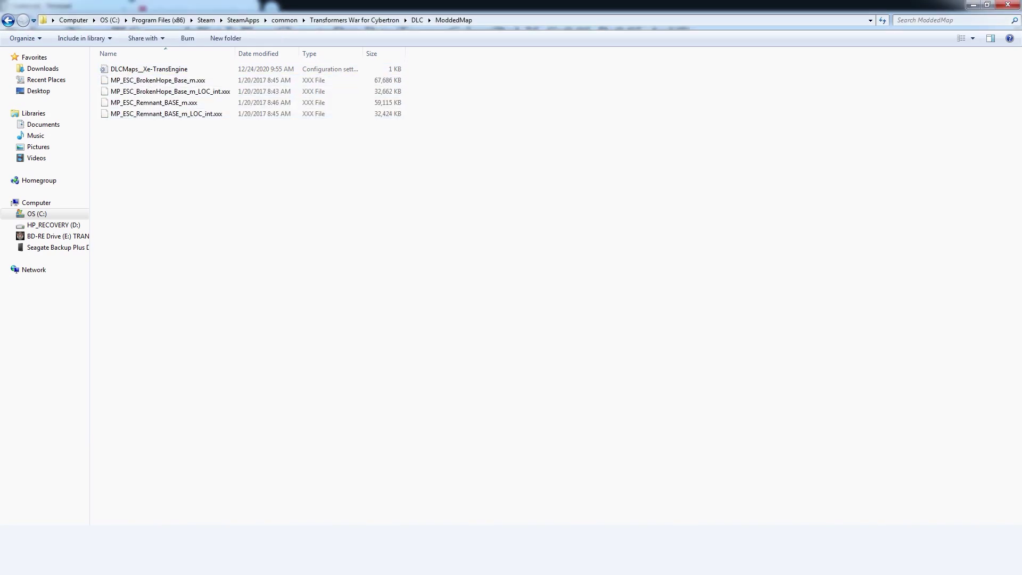
Step: Go back to the game's TransGame\CookedPC folder and copy the A1_IAC_Base_m.xxx file
key("BackSpace")
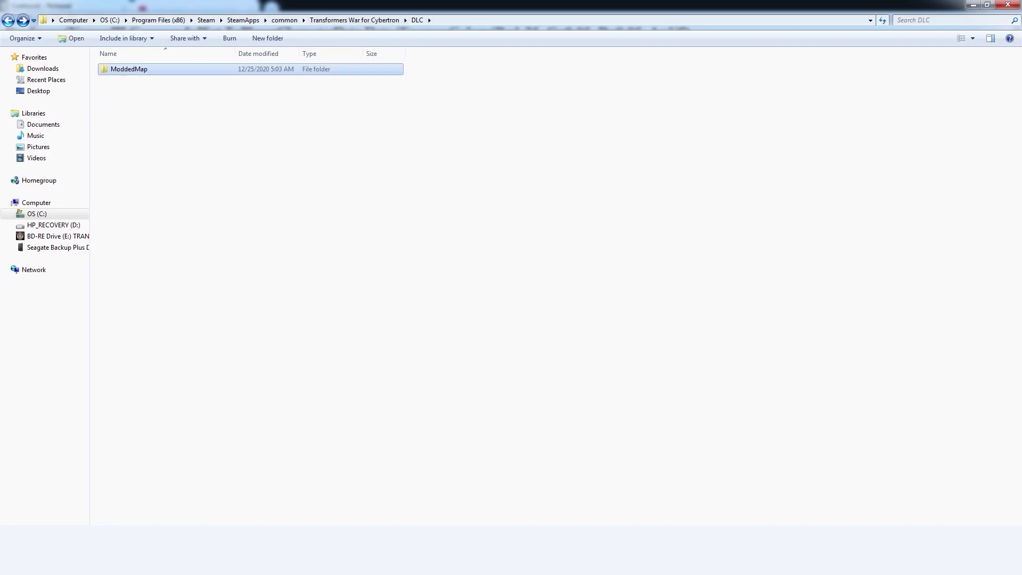
key("BackSpace")
double_click(355, 82)
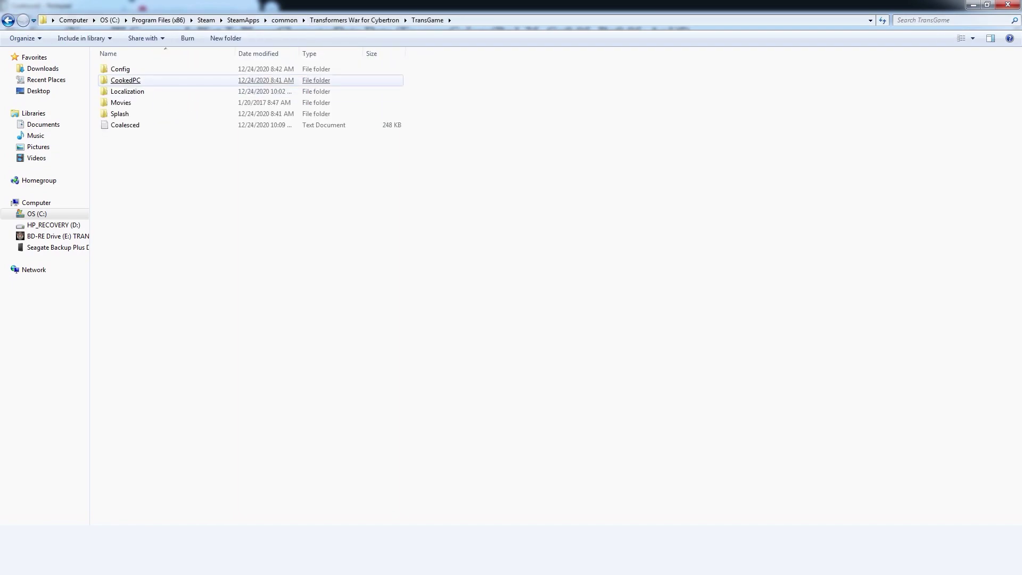
double_click(127, 80)
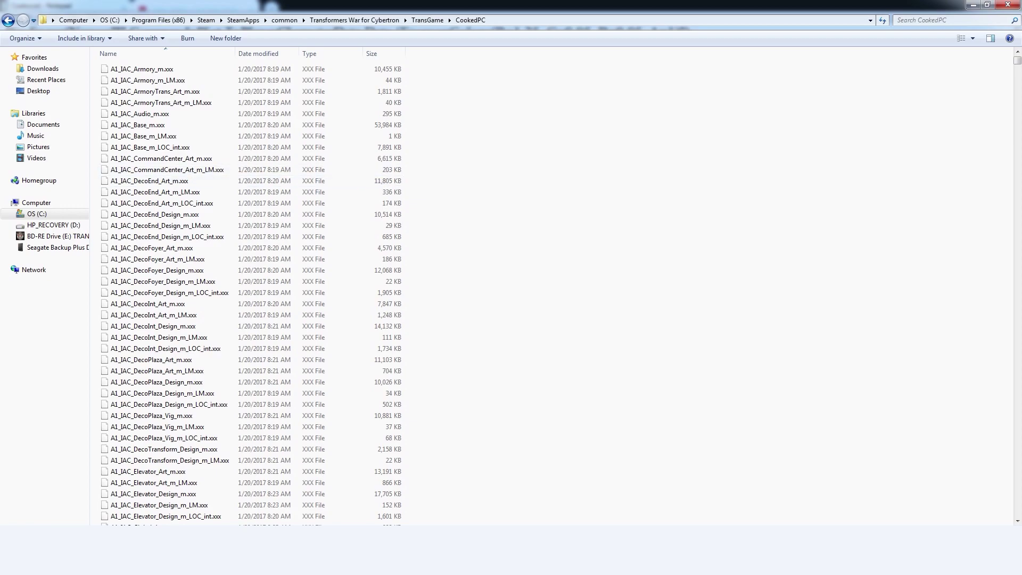
mouse_move(138, 126)
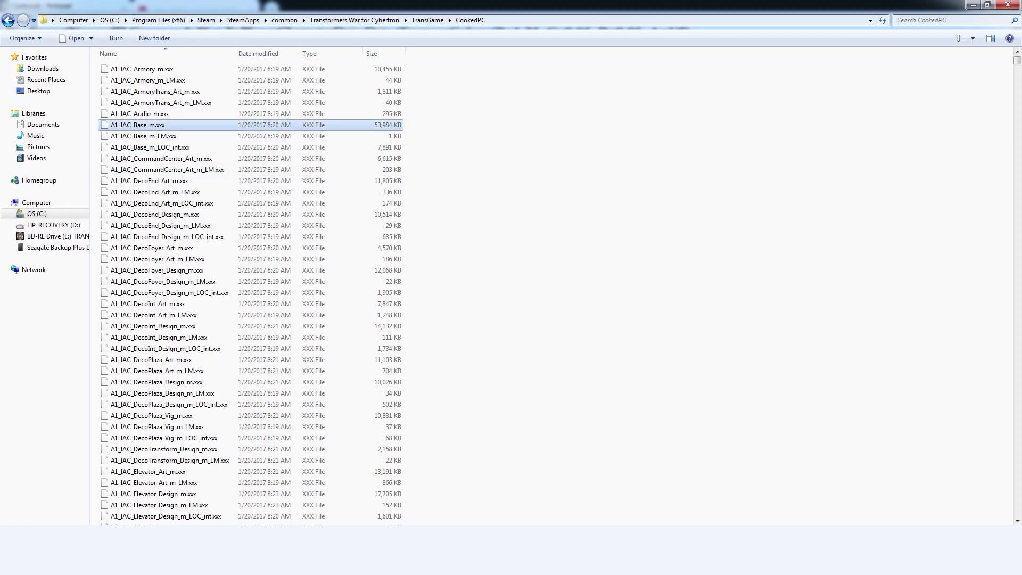
Step: Paste the copied A1_IAC_Base_m.xxx file into the DLC\ModdedMap folder
key("BackSpace")
key("BackSpace")
key("d")
key("Return")
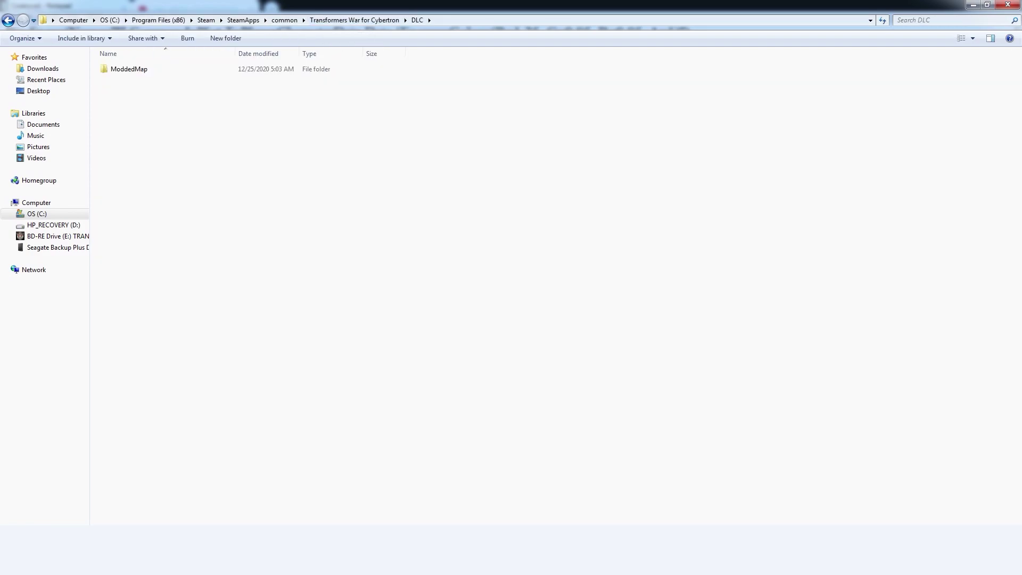
key("Down")
key("Return")
key("ctrl+v")
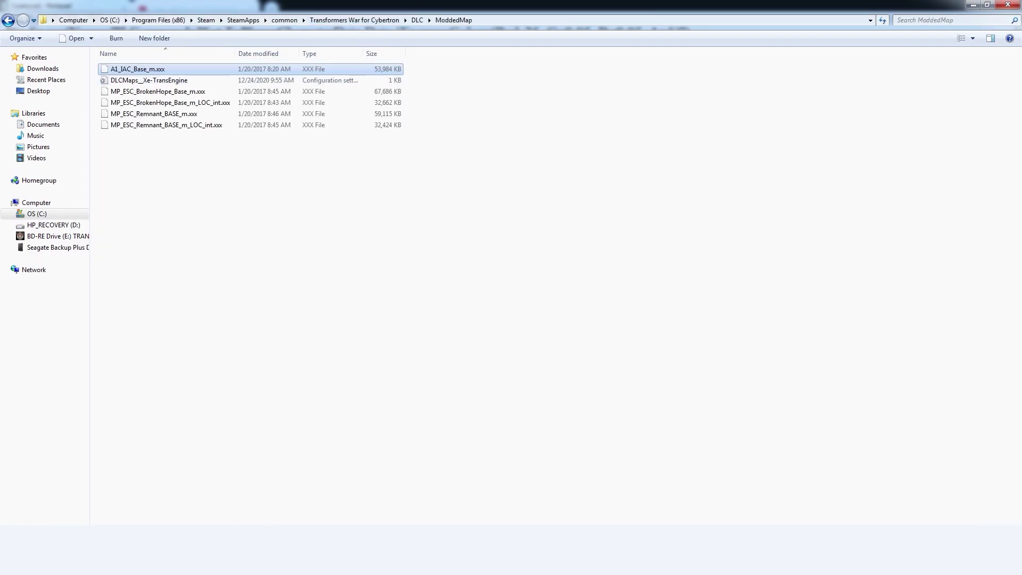
left_click(511, 288)
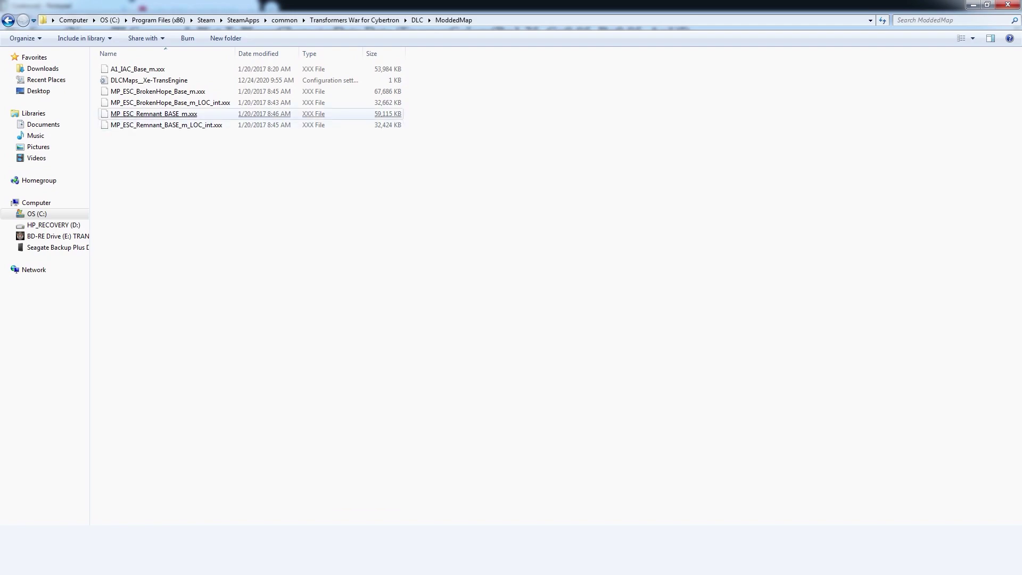
Step: Open DLCMaps__Xe-TransEngine in Notepad and add a ".Package=" line directly below .MapName=A1_IAC_Base_m
left_click(149, 81)
scroll(149, 80, "down", 2)
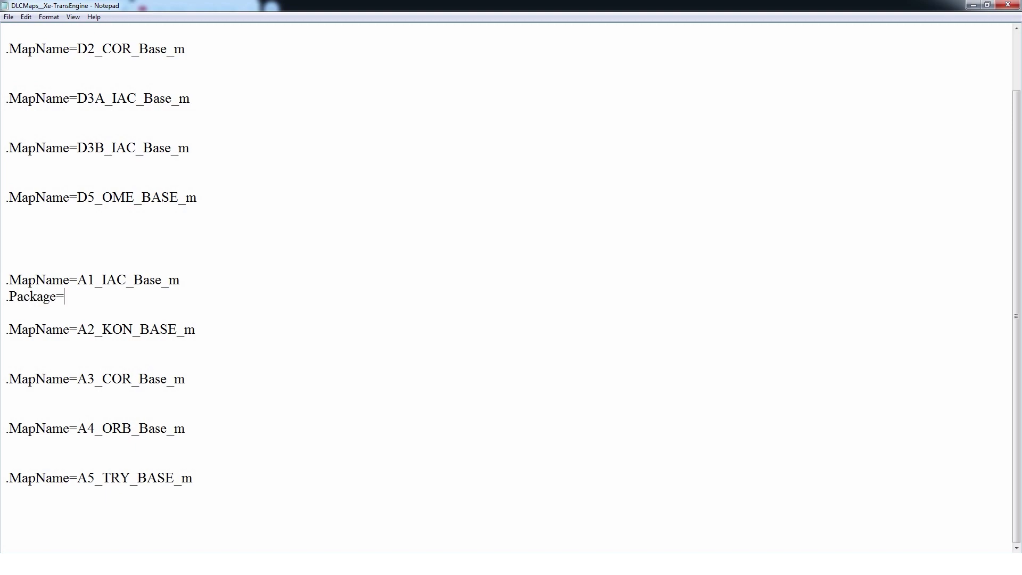
left_click(154, 565)
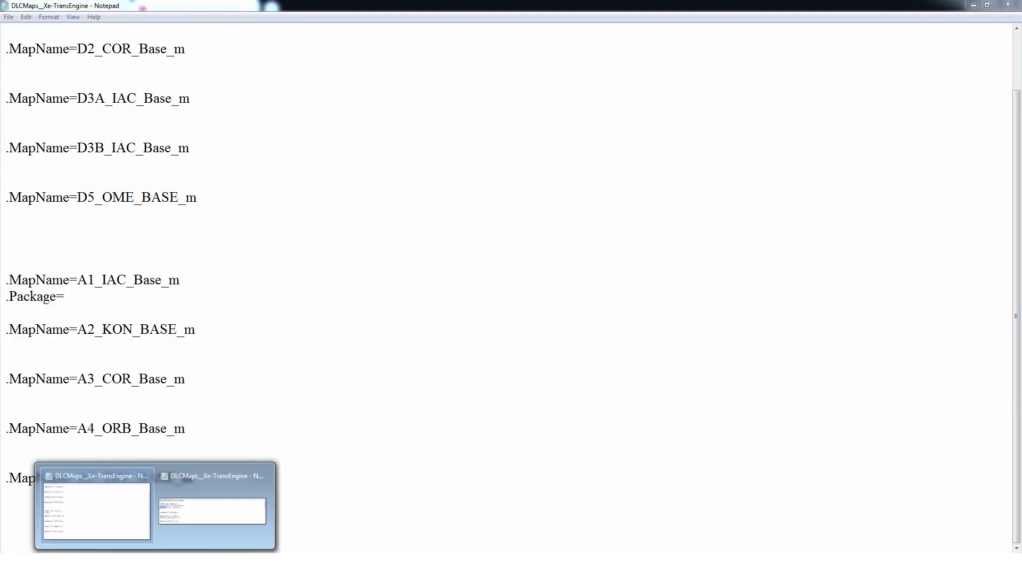
left_click(155, 564)
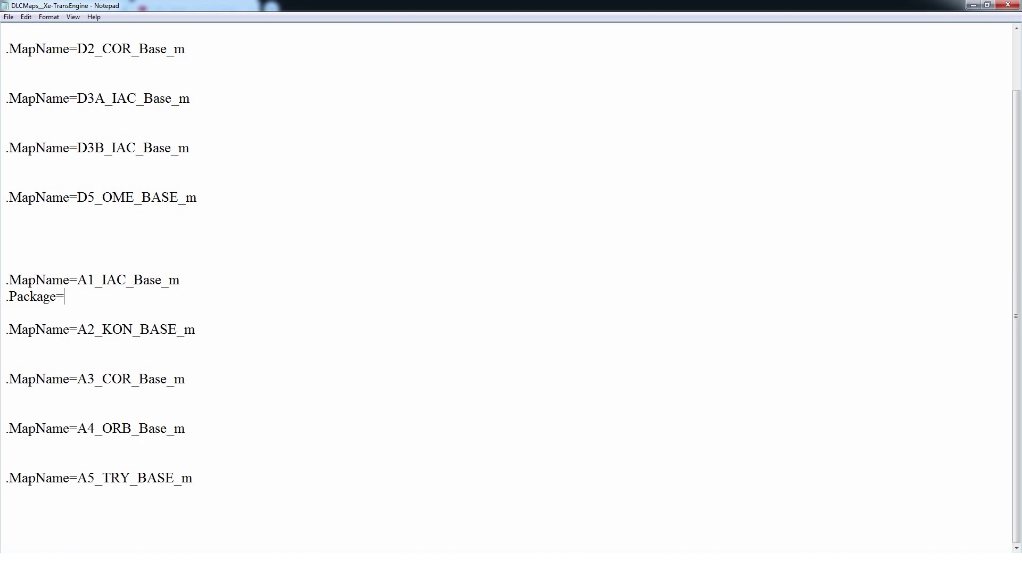
Step: Copy the MP_ESC_Remnant_BASE_m file's name without extension from ModdedMap and paste it as the value after ".Package=" under A1_IAC_Base_m
key("alt+Tab")
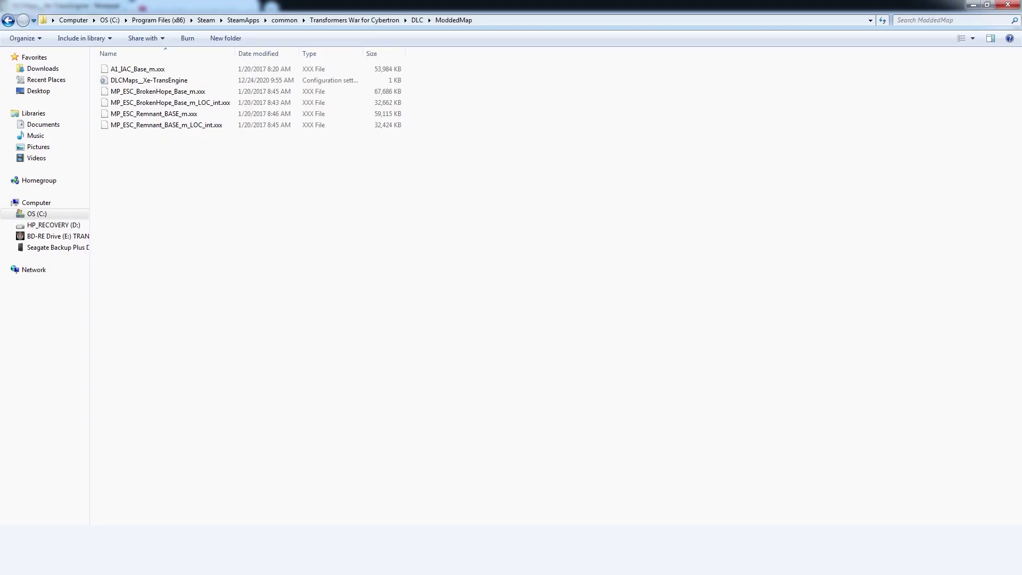
left_click(157, 91)
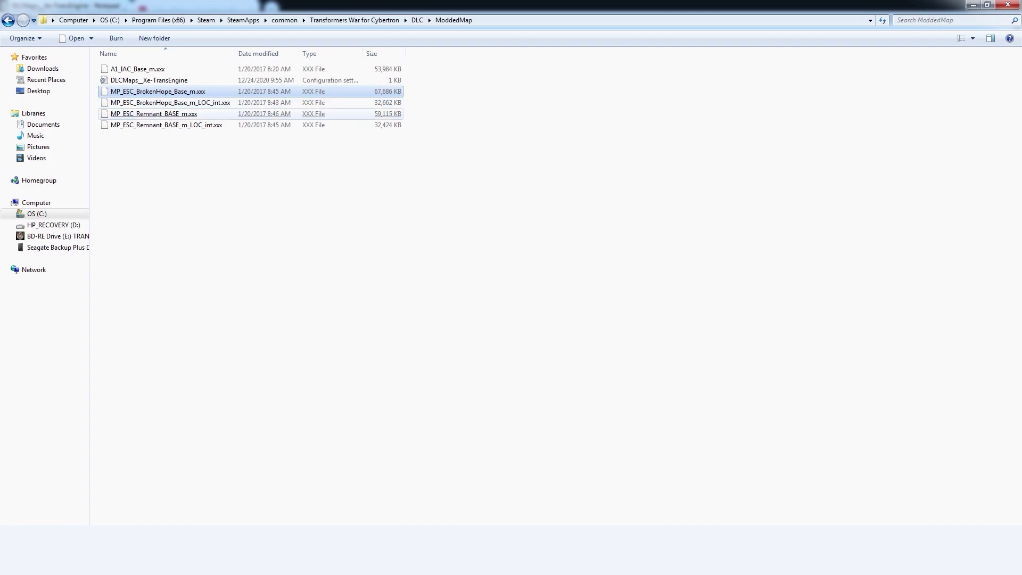
right_click(165, 114)
left_click(192, 274)
key("ctrl+c")
key("alt+Tab")
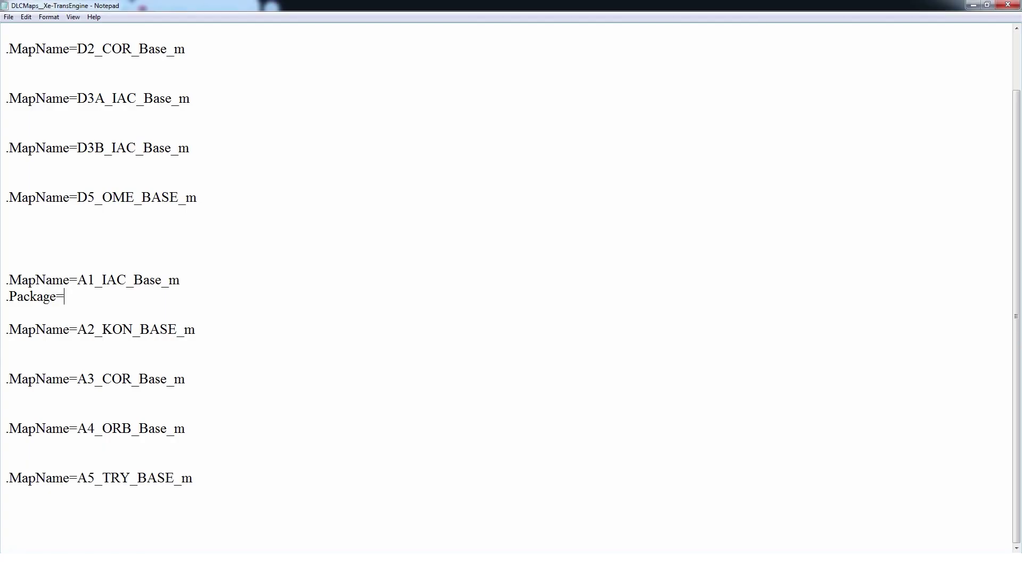
key("ctrl+v")
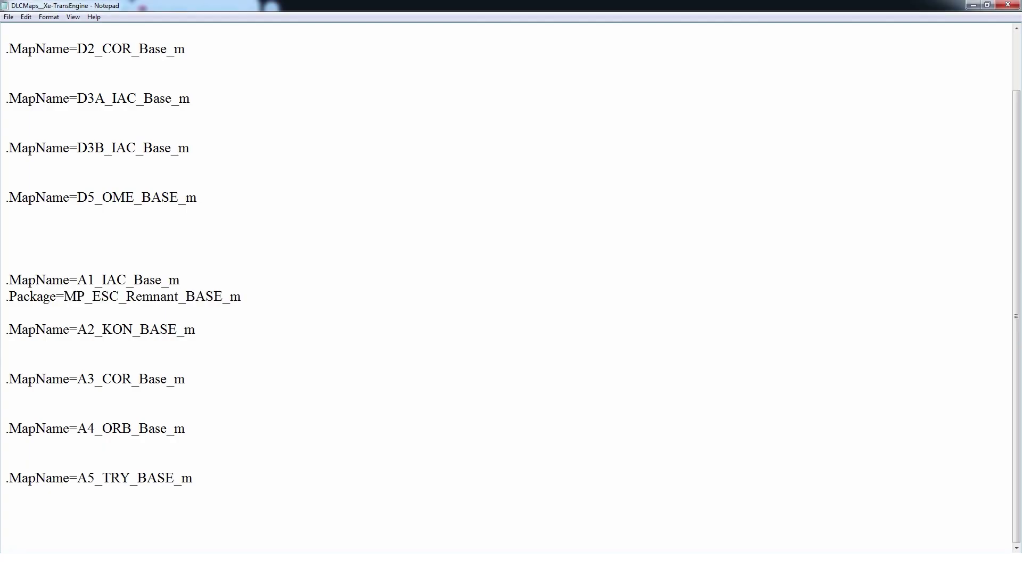
Step: Add a second line ".Package=MP_ESC_Remnant_BASE_m_LOC_int" below the first package entry and save the configuration file
key("Return")
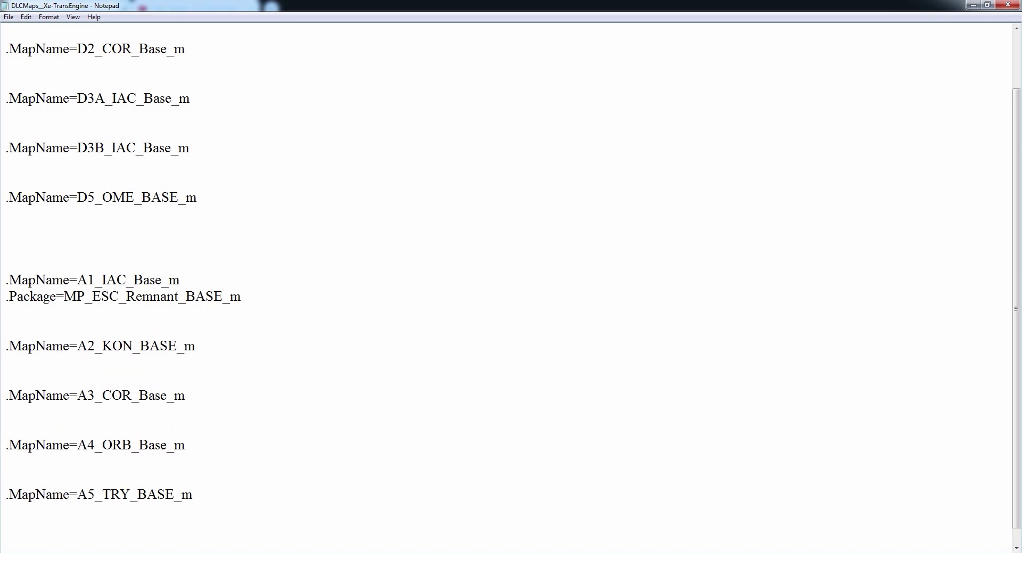
key("ctrl+v")
type("_LOC_int")
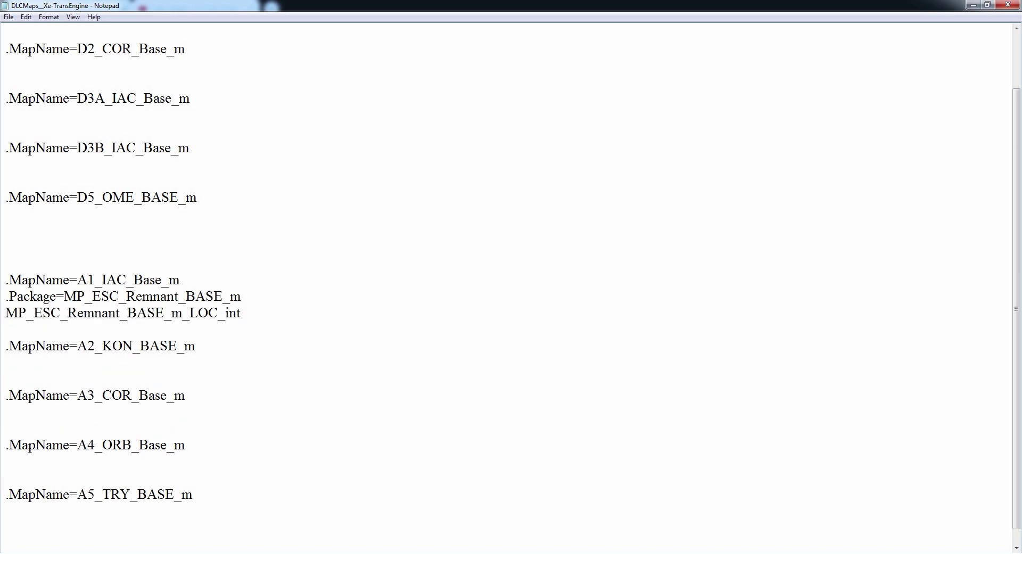
left_click_drag(64, 296, 6, 297)
key("ctrl+c")
key("Down")
key("ctrl+v")
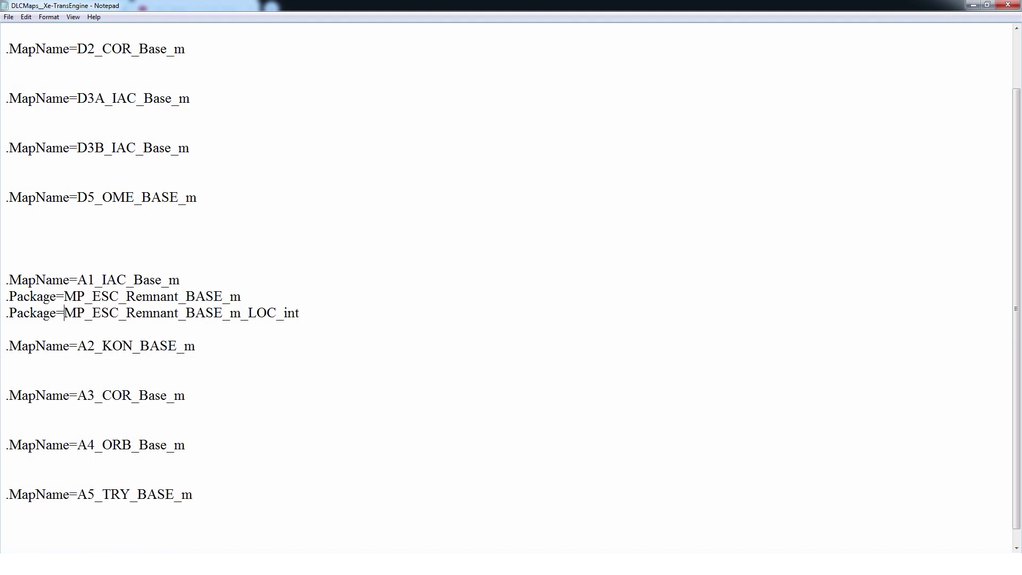
left_click(9, 17)
left_click(22, 53)
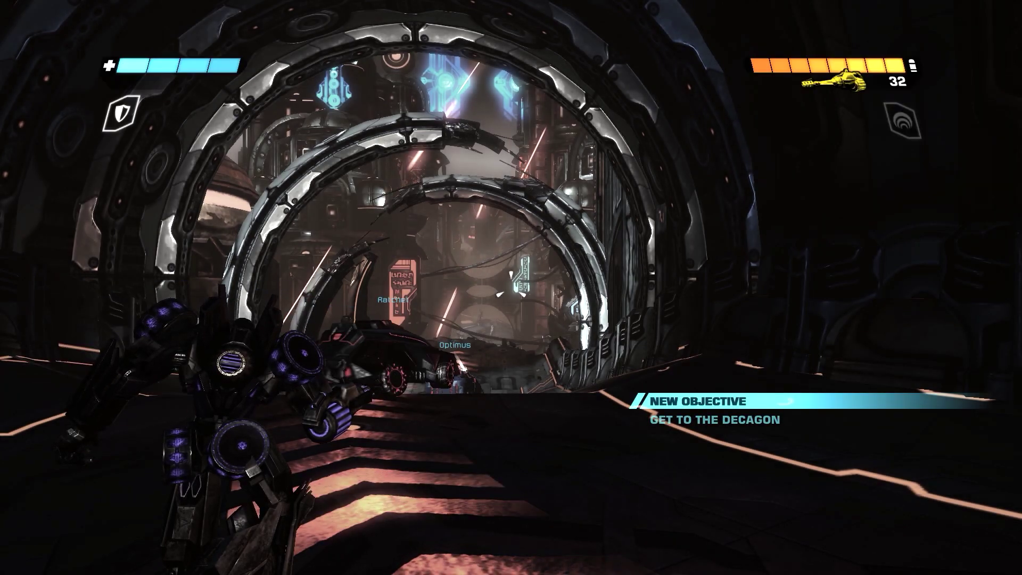
key("w")
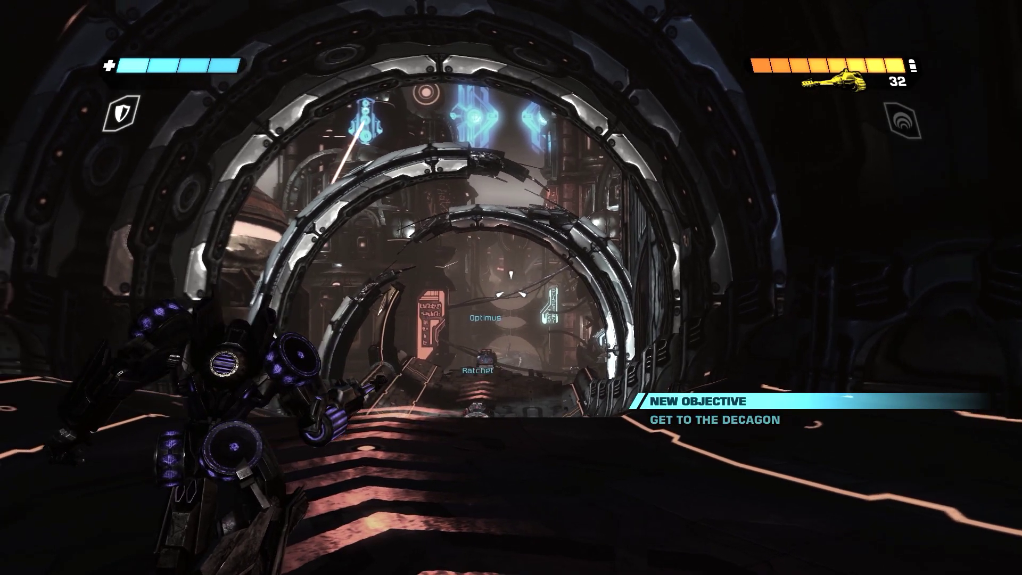
key("w")
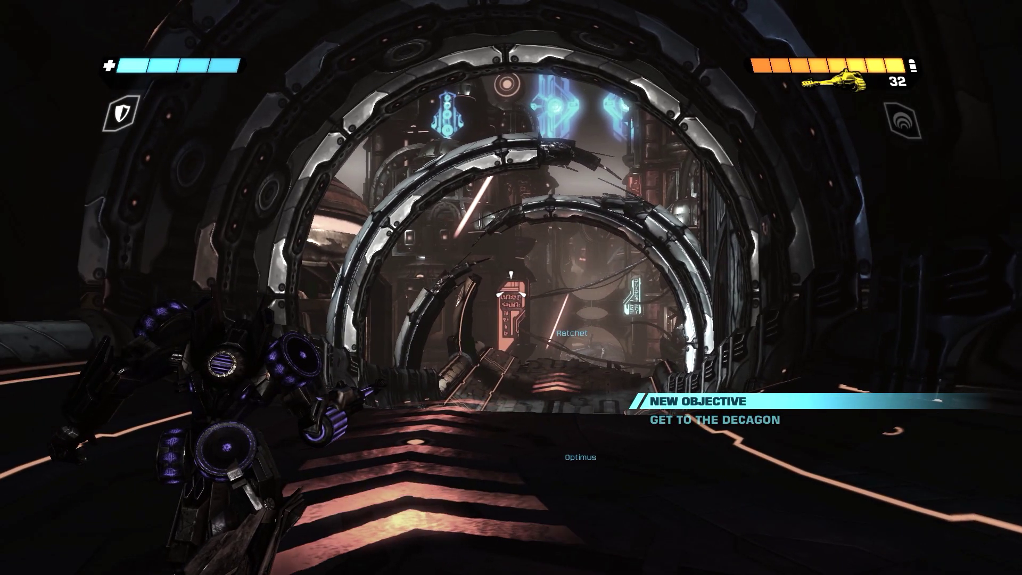
key("w")
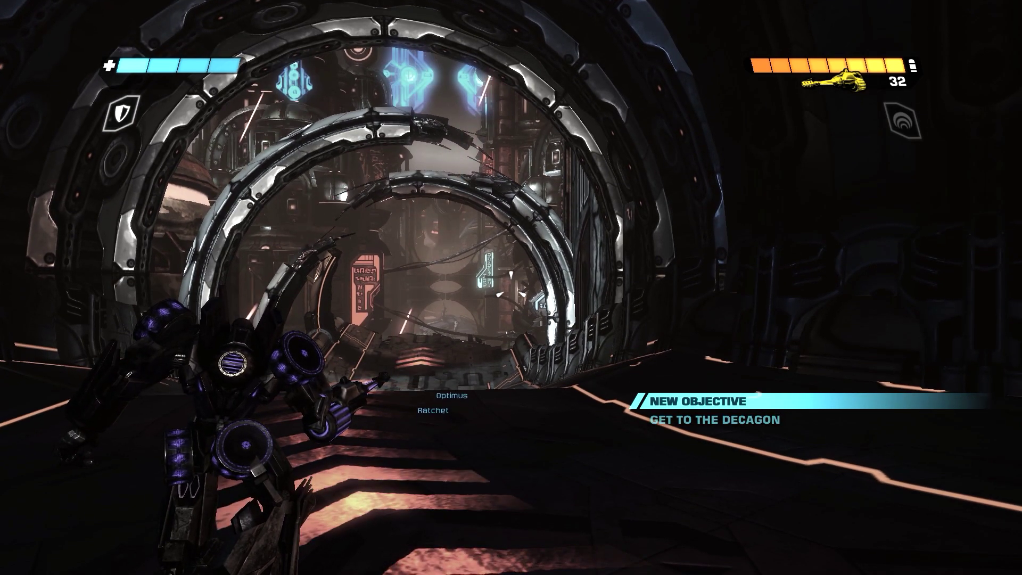
key("a")
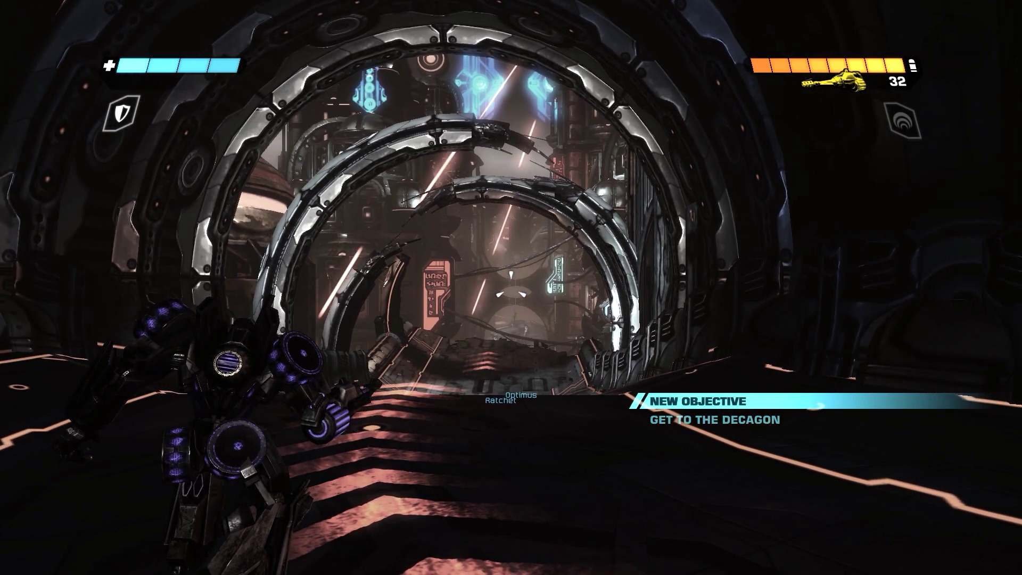
Step: Hide the in-game HUD, and fix the camera in place while the character walks forward
key("F1")
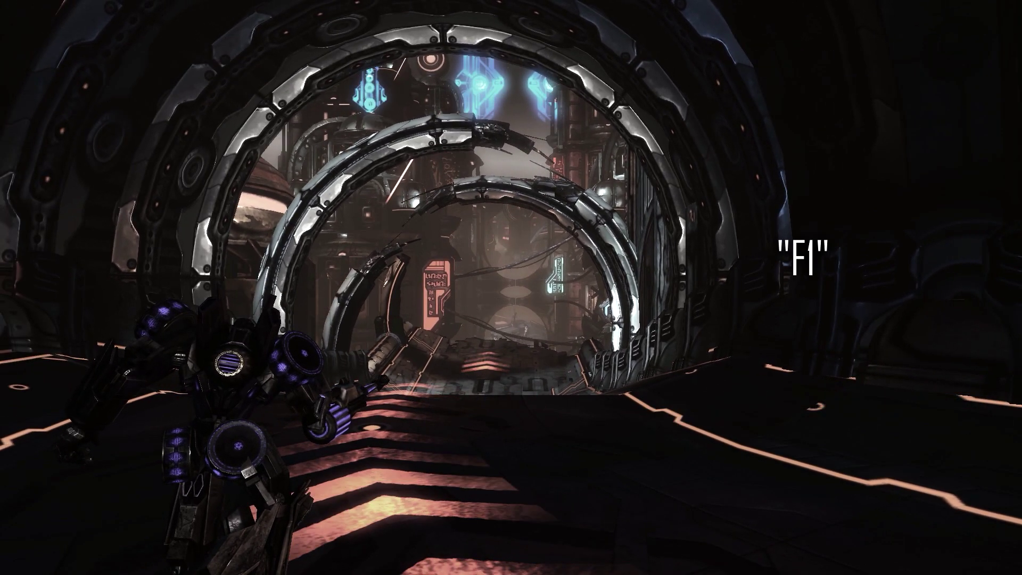
key("a")
key("d")
key("a")
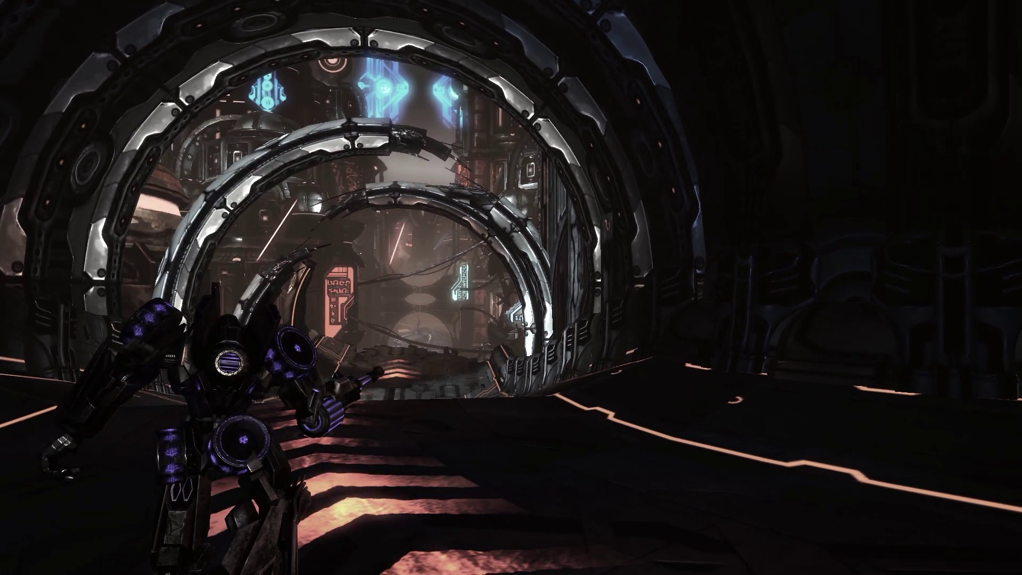
key("alt+x")
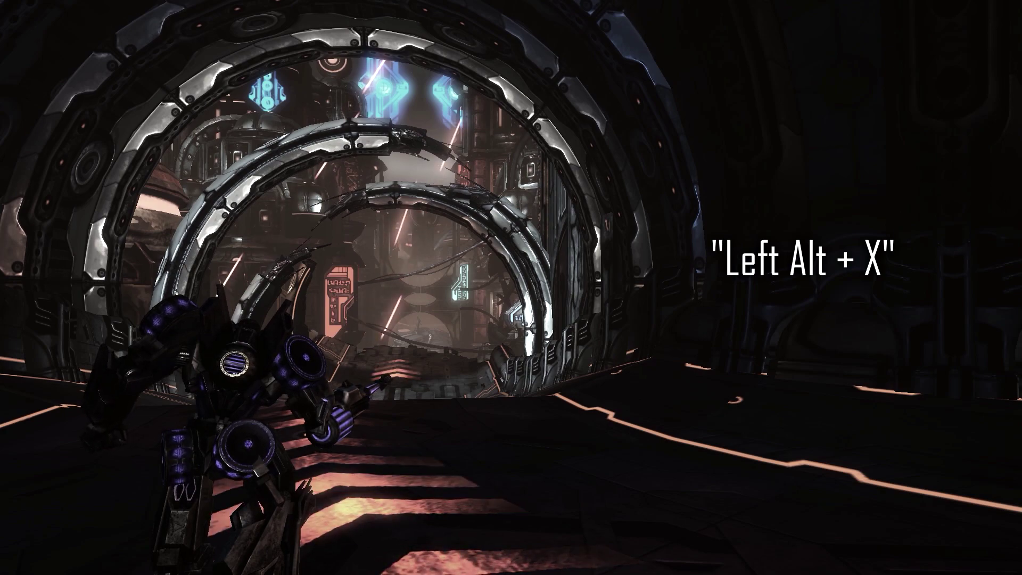
key("w")
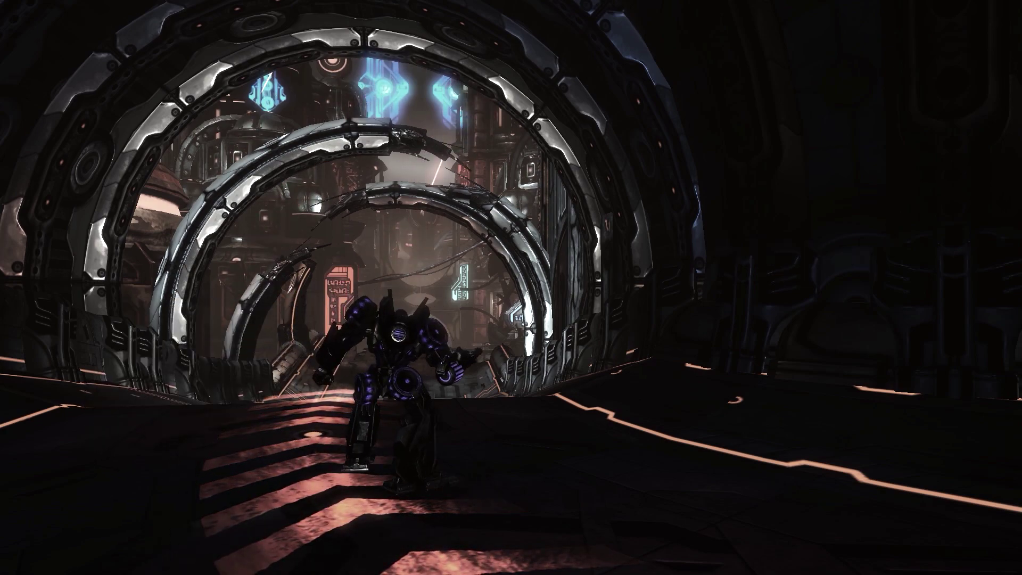